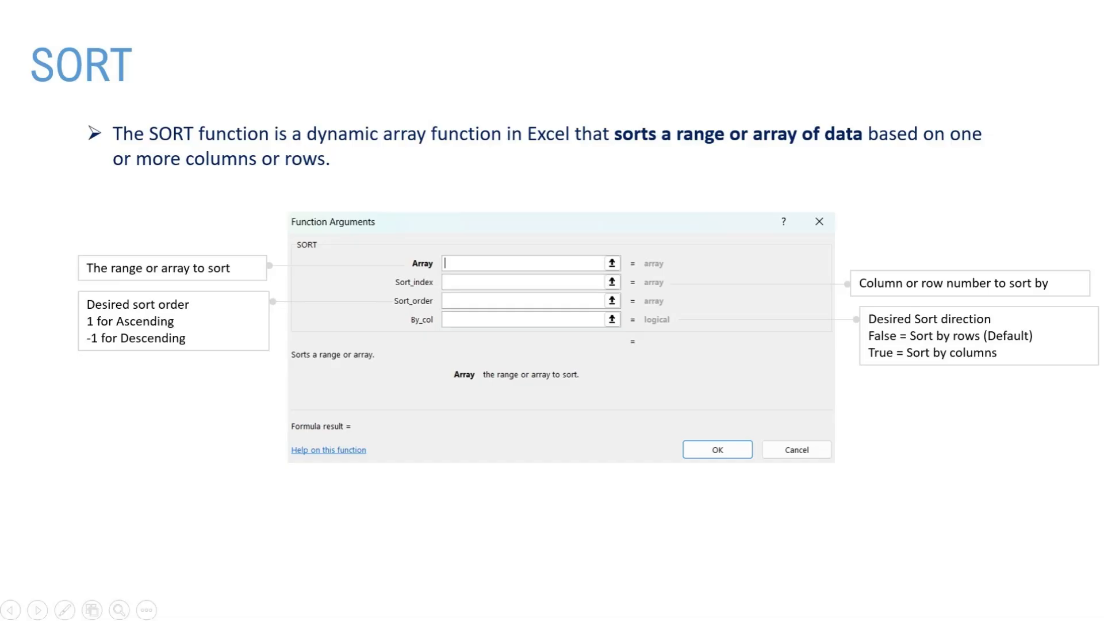
key(Right)
key(Right)
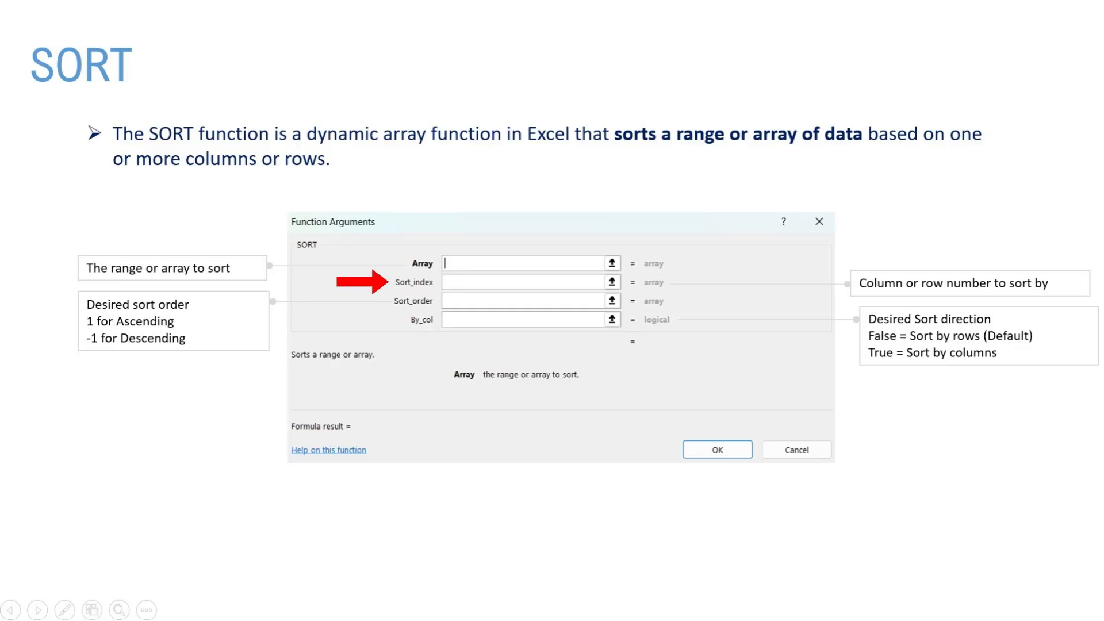
key(Right)
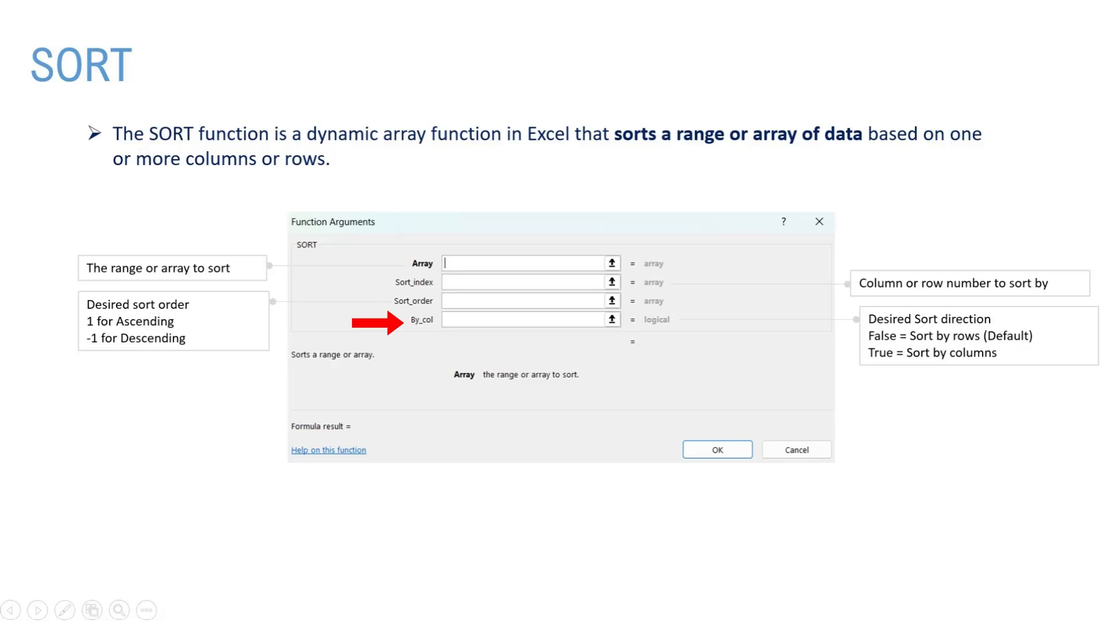
key(Right)
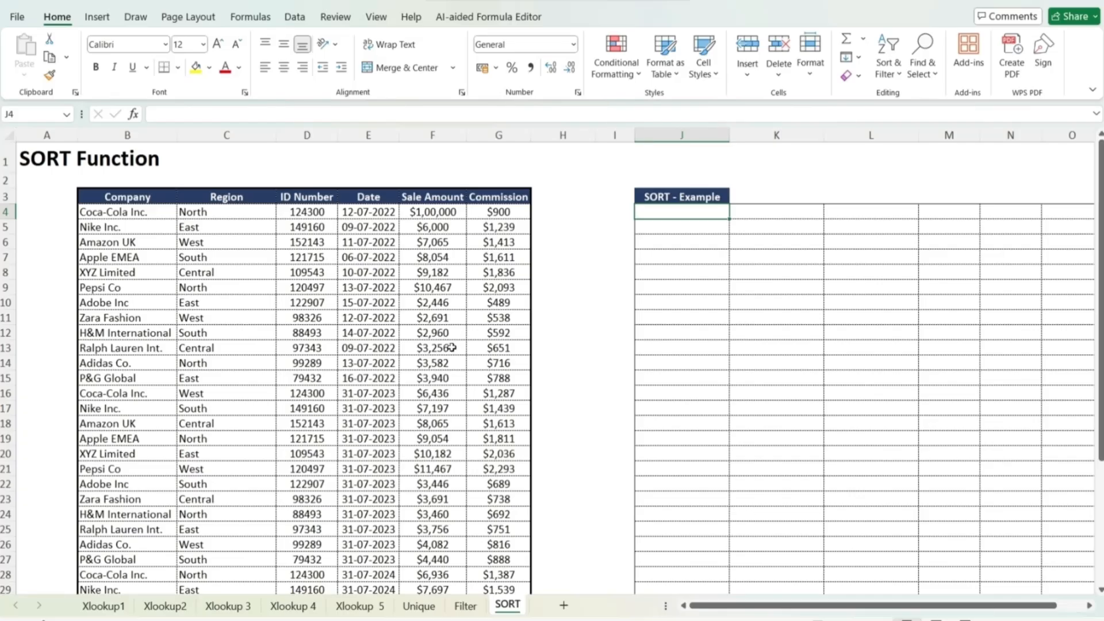
- Enter a SORT formula in J4 that sorts the whole data table, range B4:G39
text(=sort()
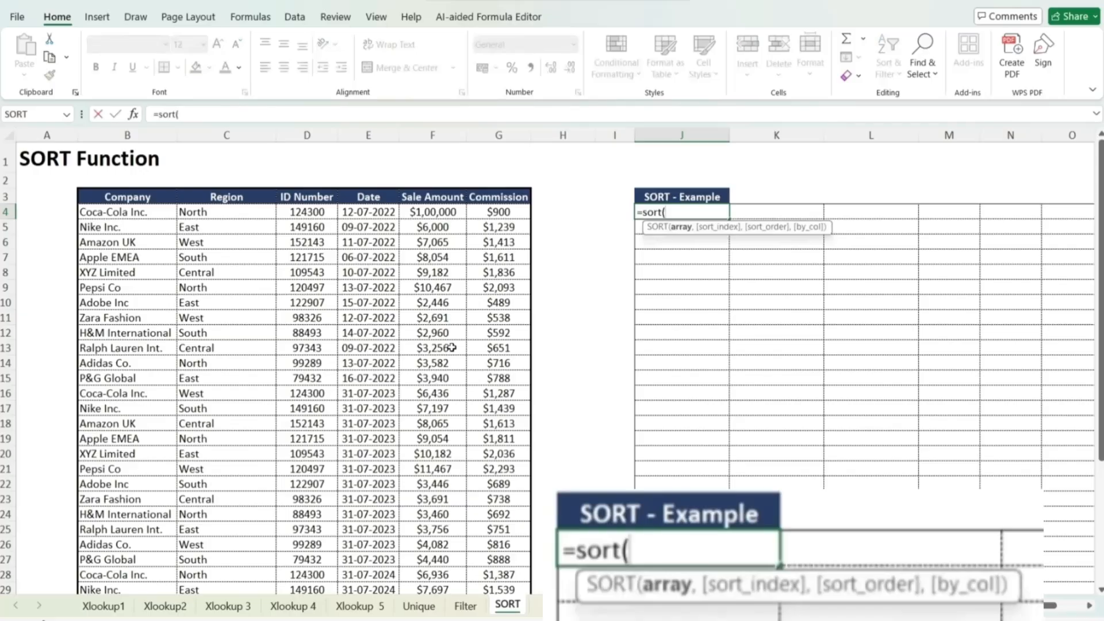
key(Left)
key(Left)
key(Left)
key(Left)
key(Left)
key(Left)
key(Left)
key(Left)
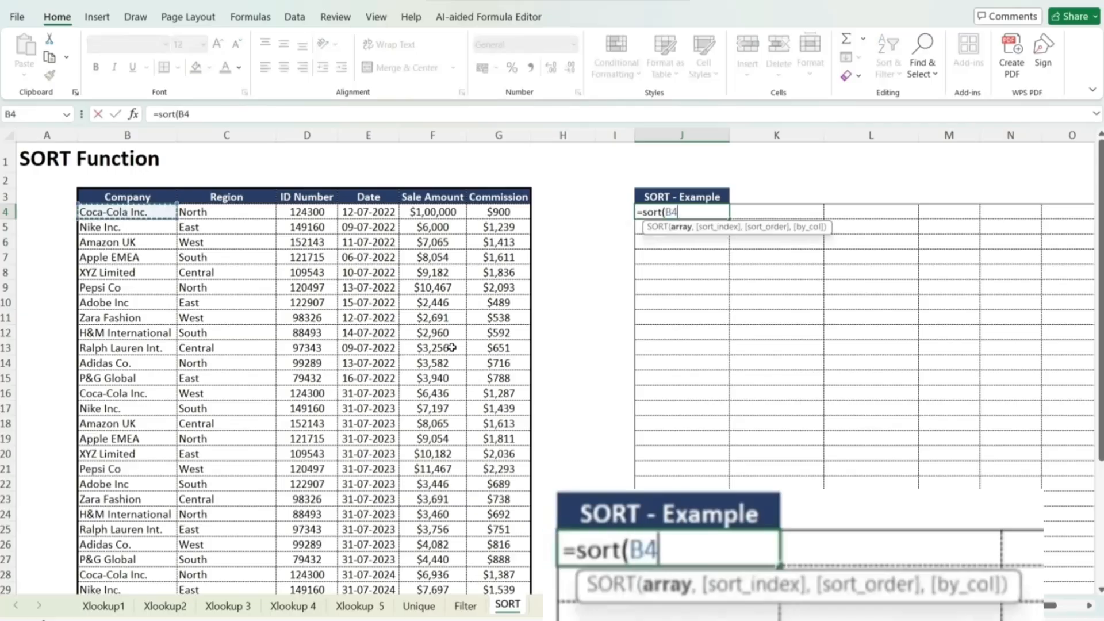
key(ctrl+shift+Down)
key(ctrl+shift+Right)
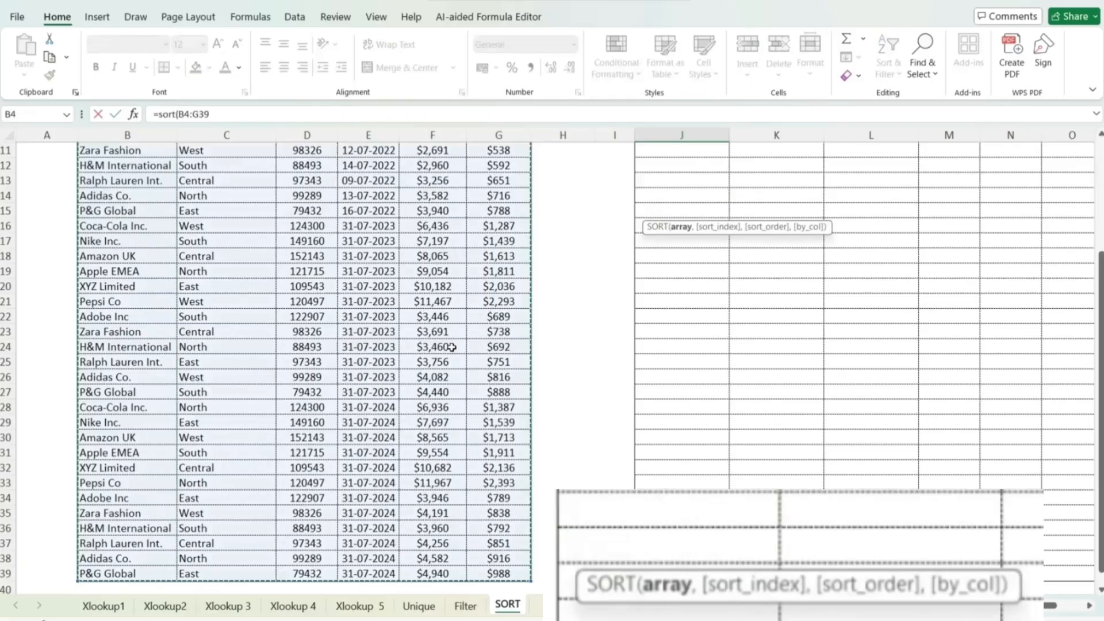
key(Return)
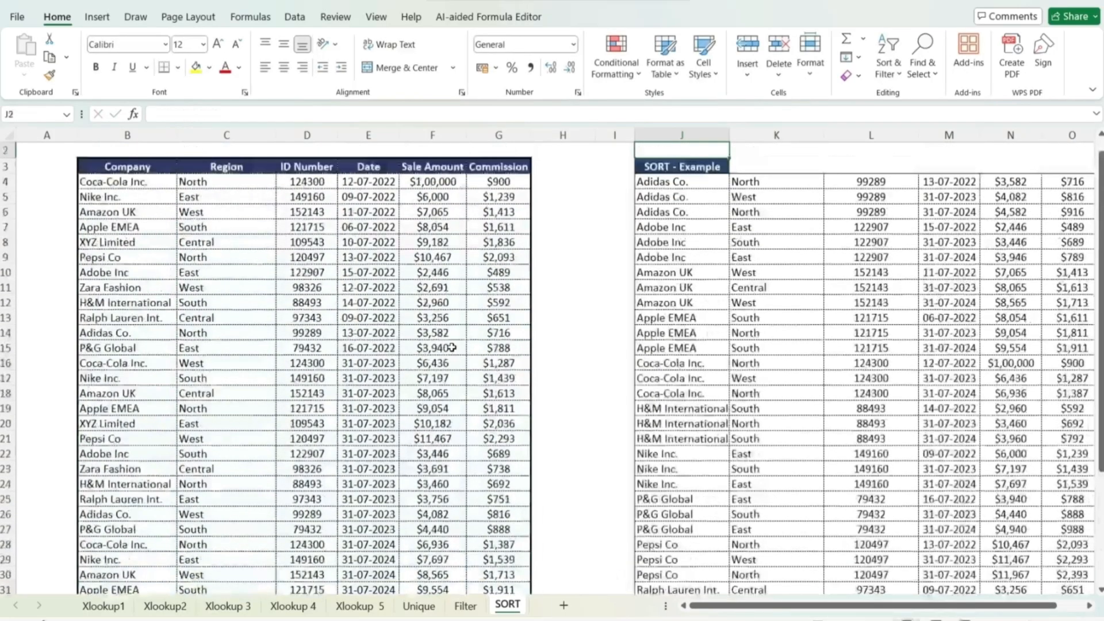
- Add a sort index of 5 to the SORT formula in J4 so it sorts by sale amount
key(Down)
key(Down)
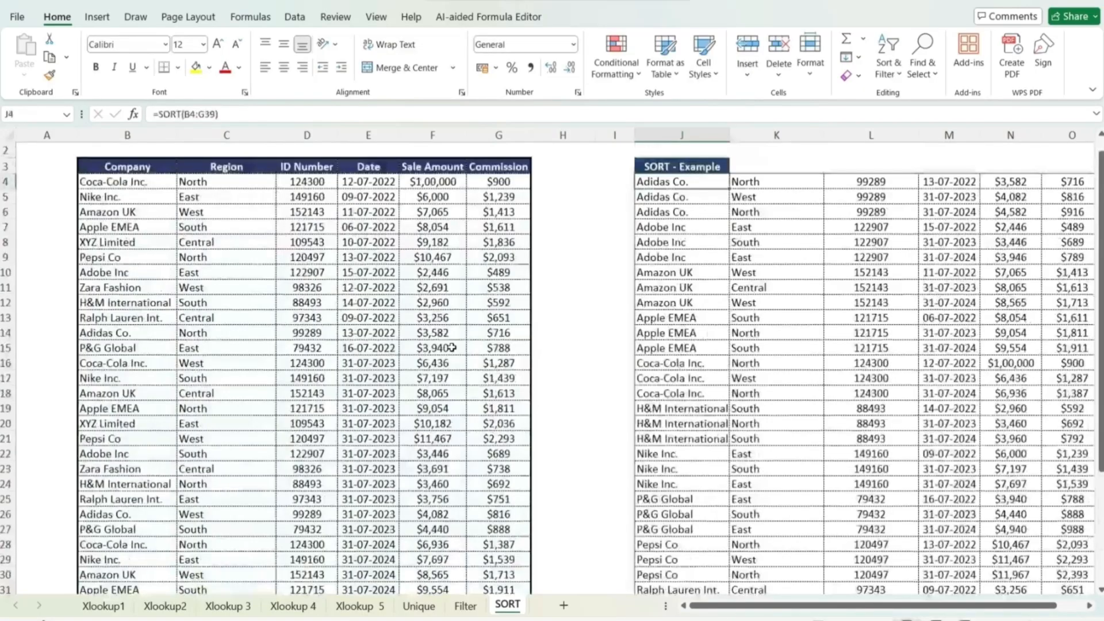
key(Down)
key(ctrl+Down)
key(ctrl+Up)
key(Down)
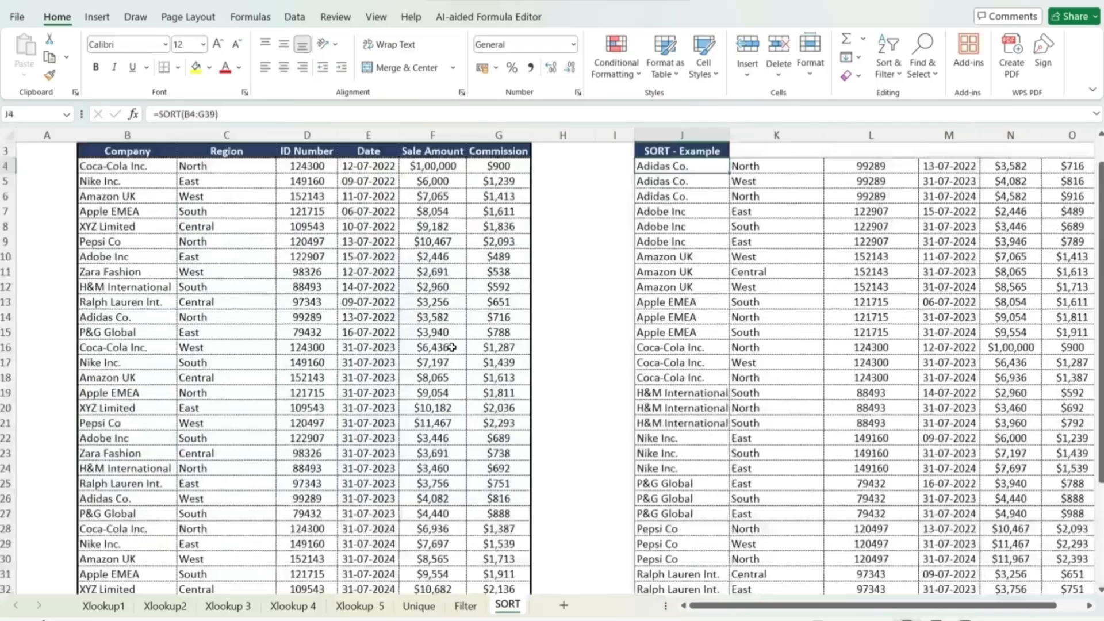
key(F2)
key(Left)
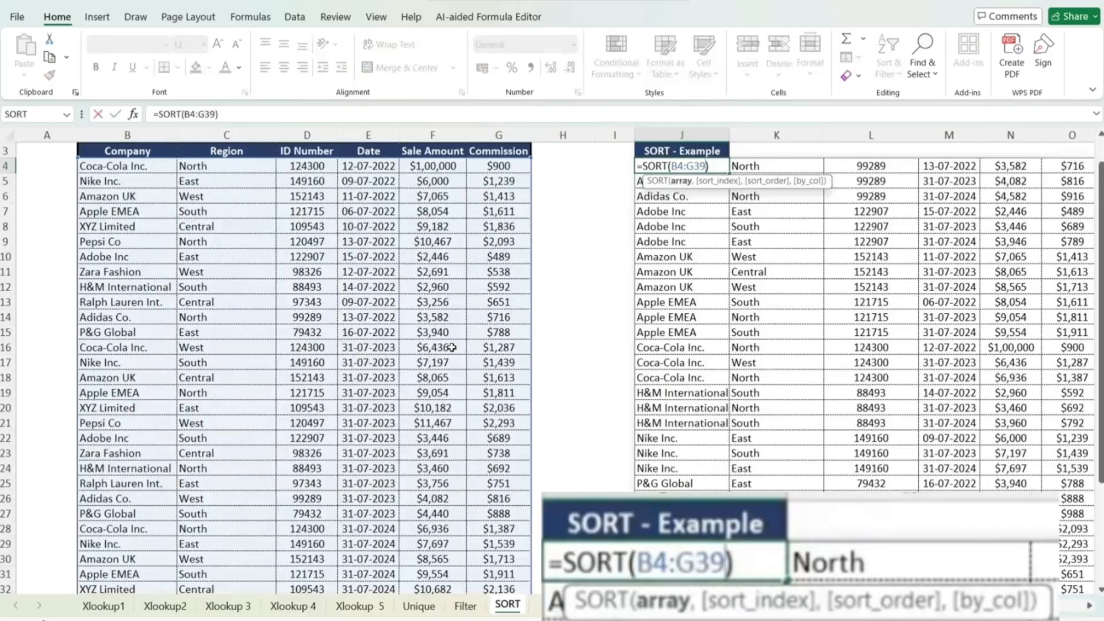
text(,)
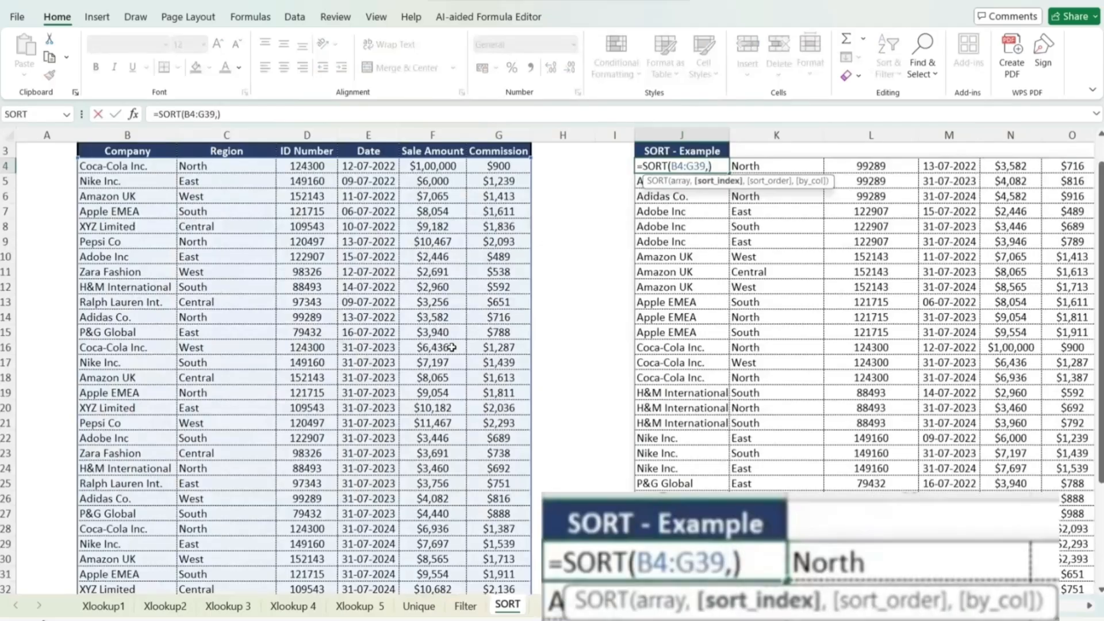
text(5)
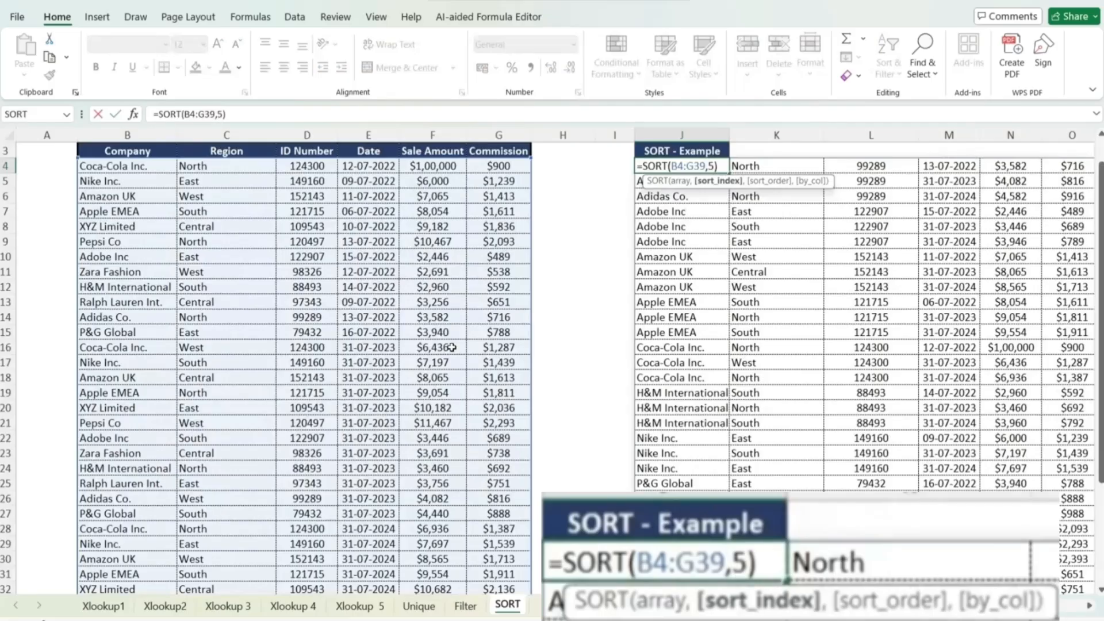
key(Return)
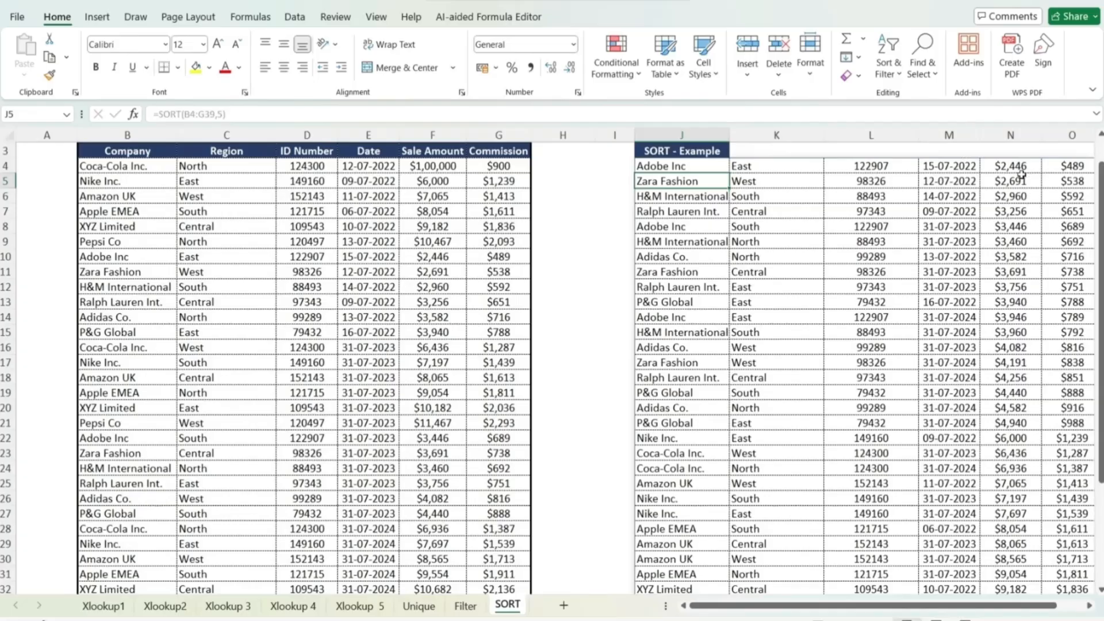
- Add a sort order of -1 to the SORT formula in J4 for descending order
drag(1100, 207, 1100, 308)
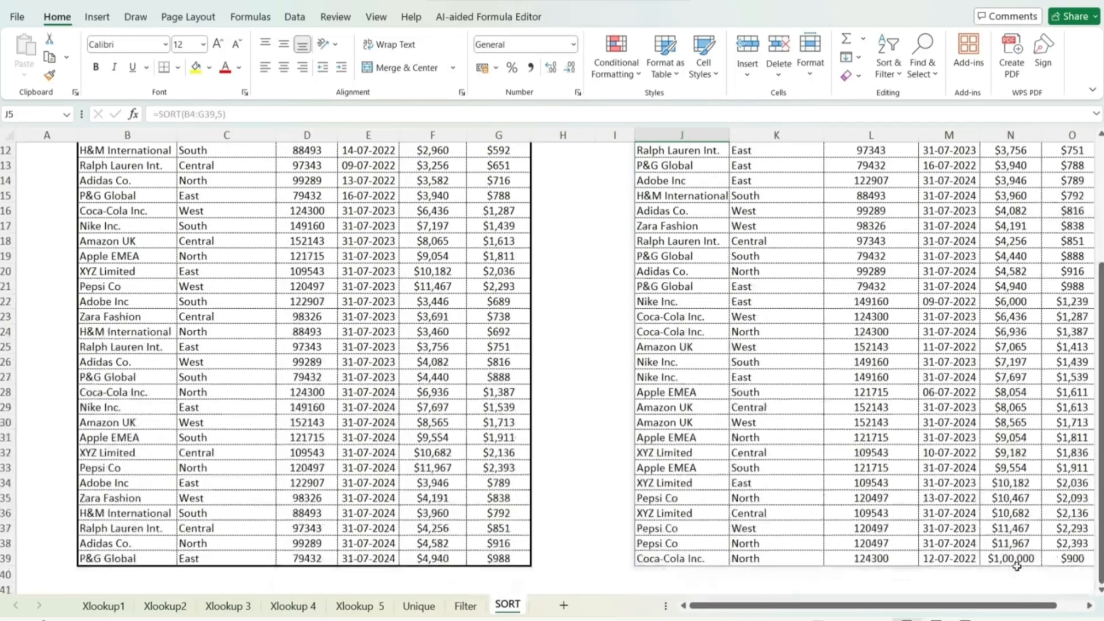
scroll(863, 374, up, 4)
click(711, 212)
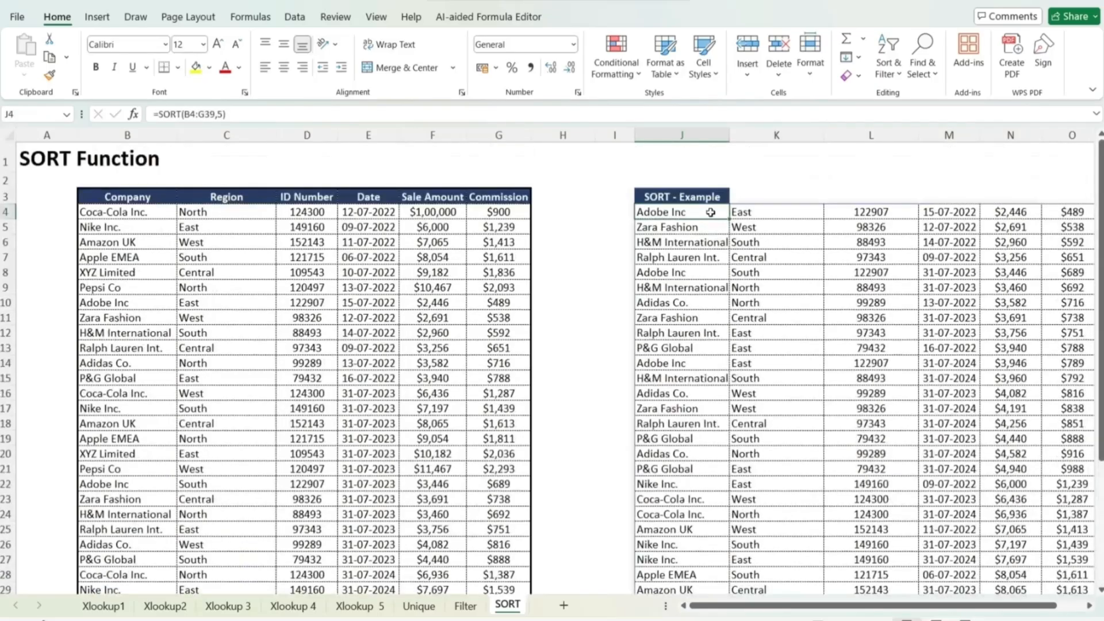
double_click(711, 213)
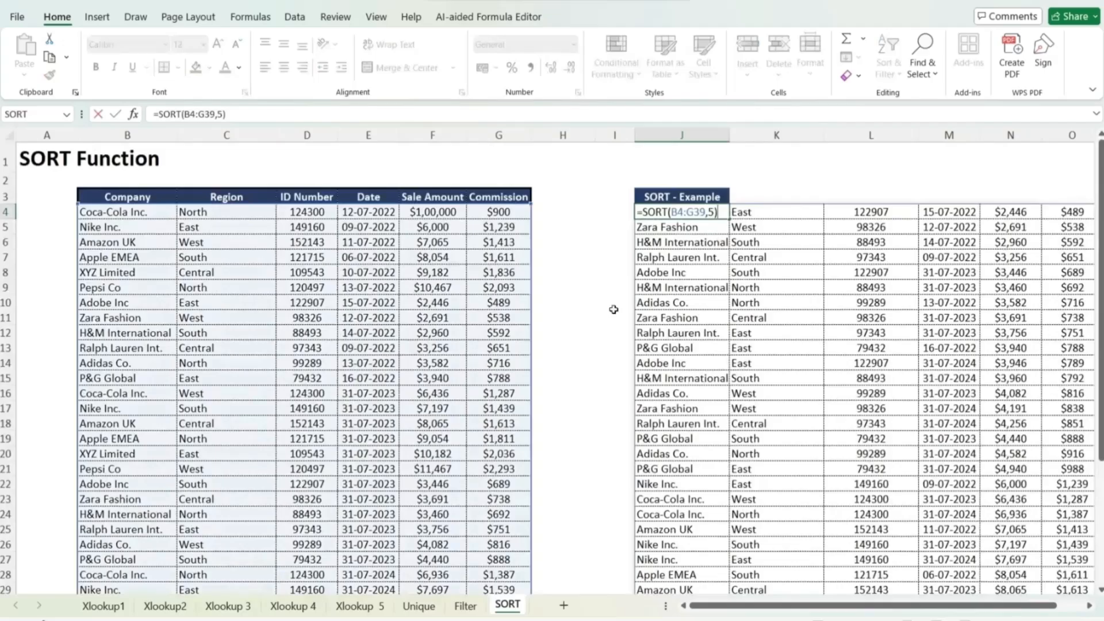
key(Left)
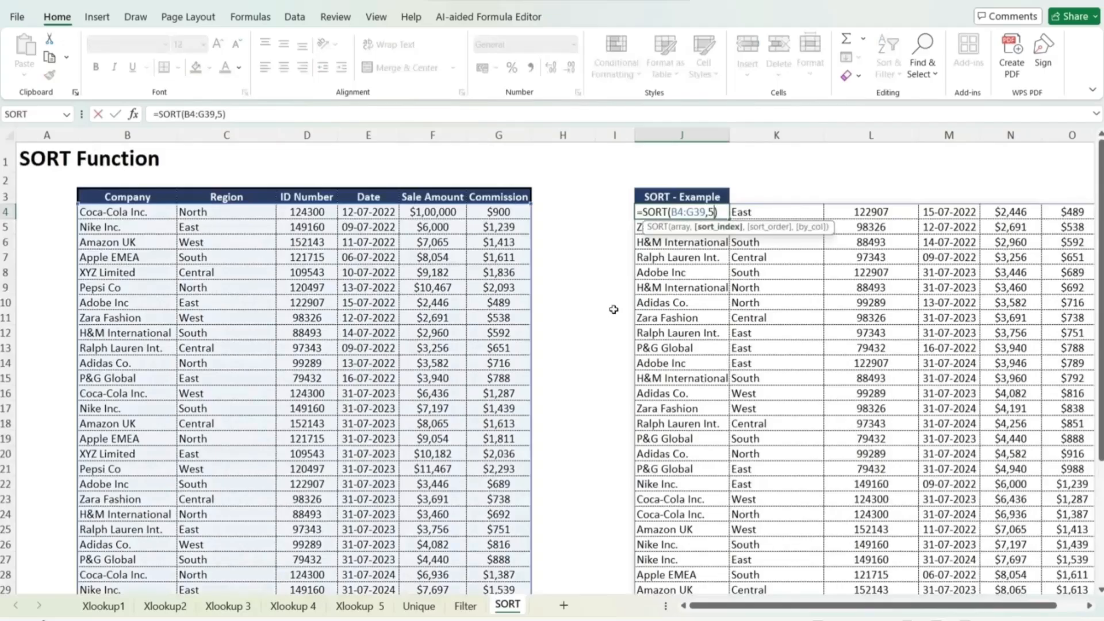
text(,)
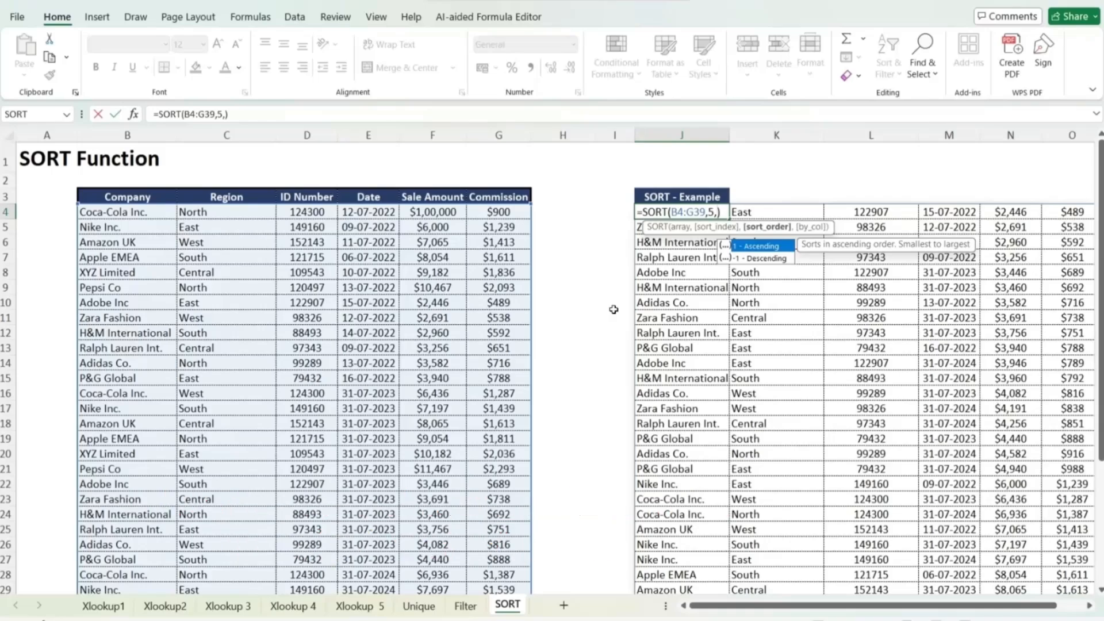
text(-1)
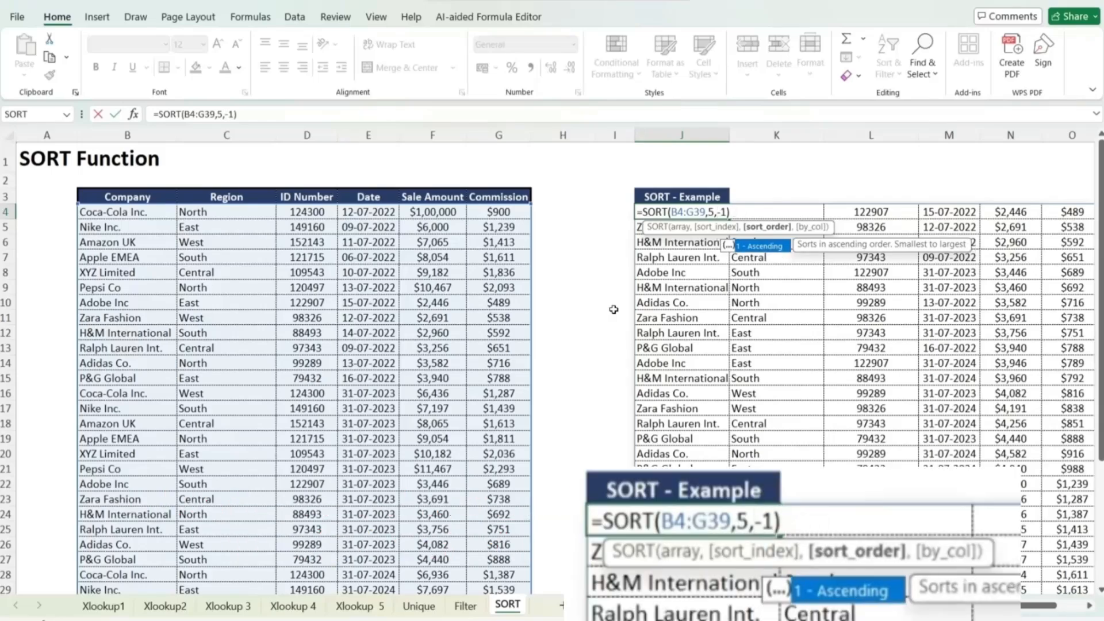
key(Return)
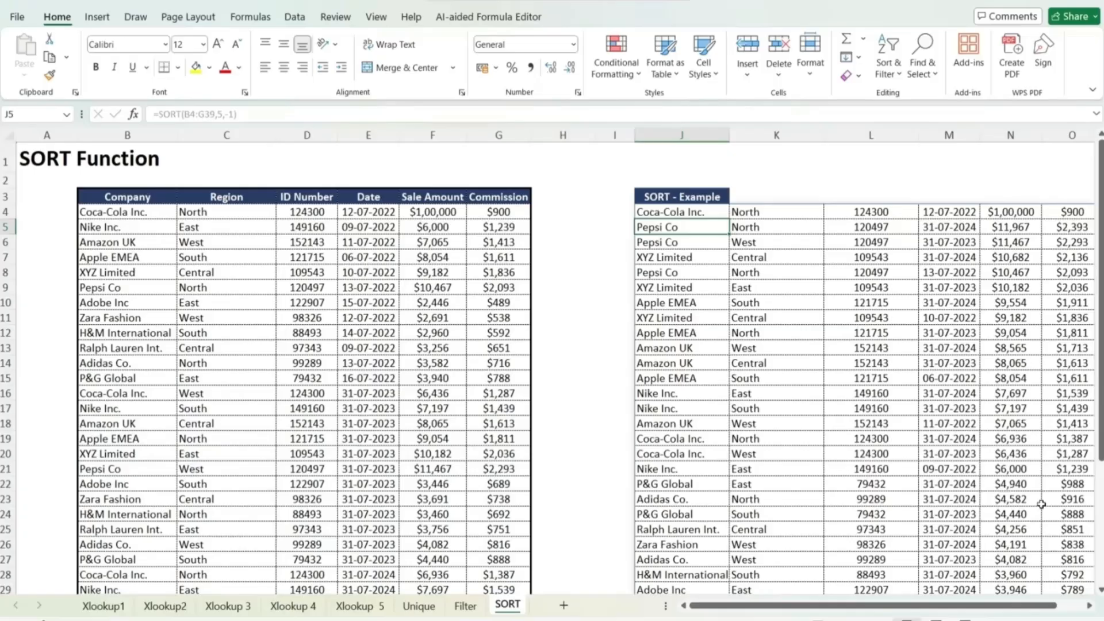
- Change the Nike Inc. sale amount in F5 of the source table to 600000
click(434, 232)
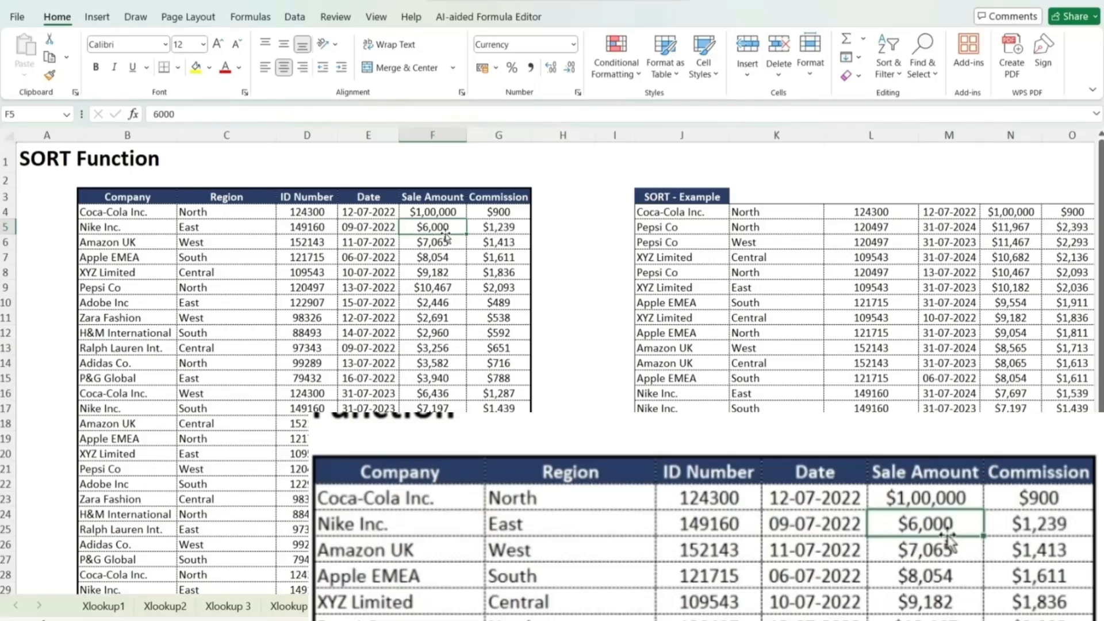
key(F2)
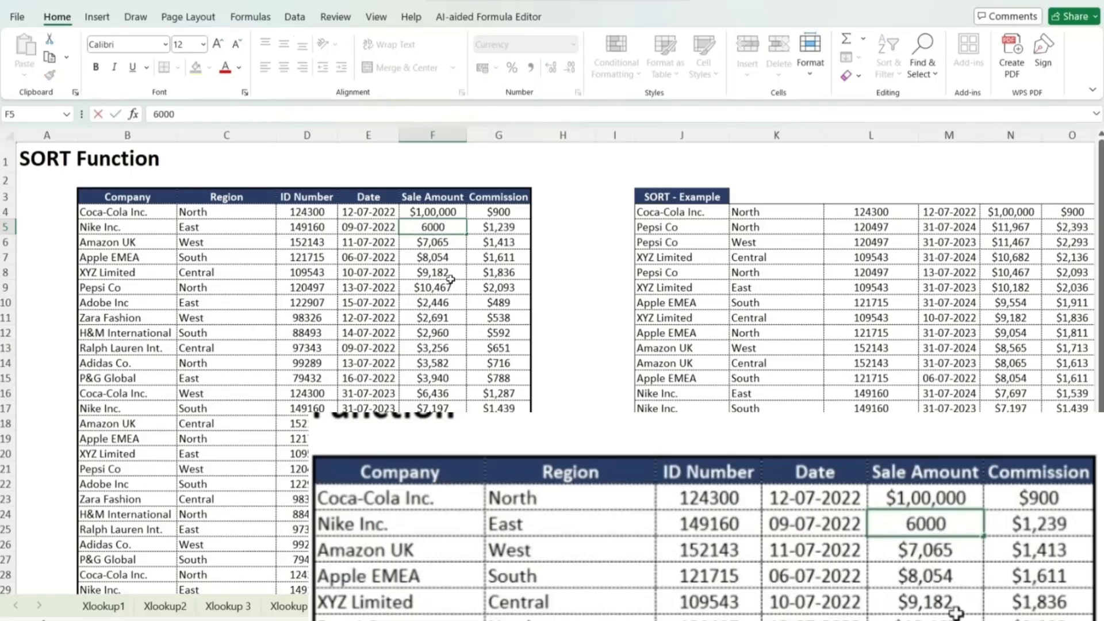
text(000)
key(Return)
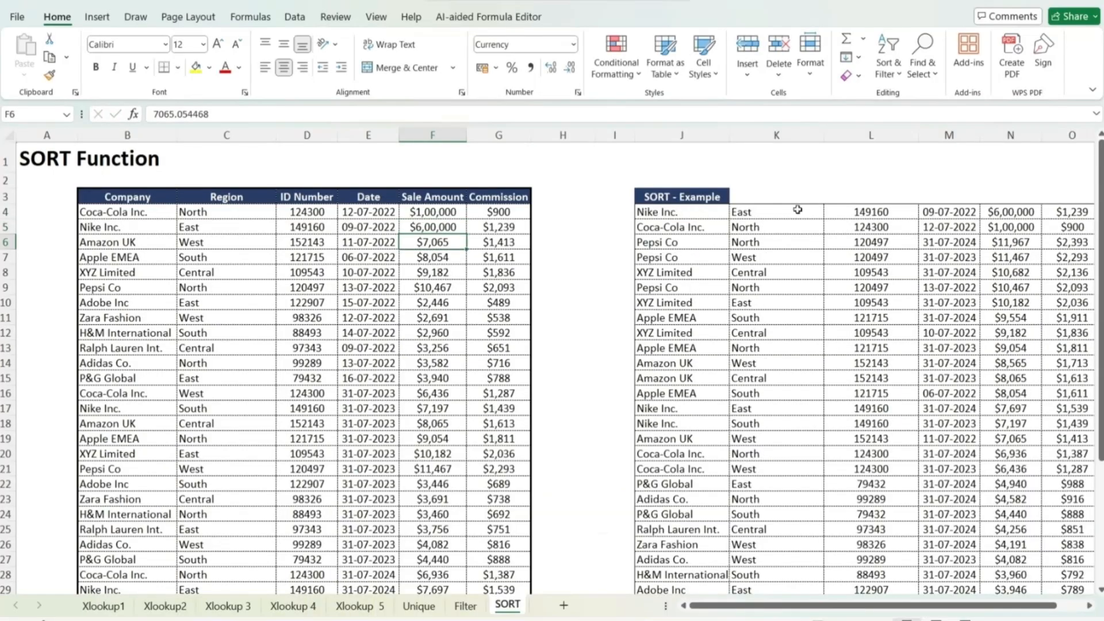
click(1030, 213)
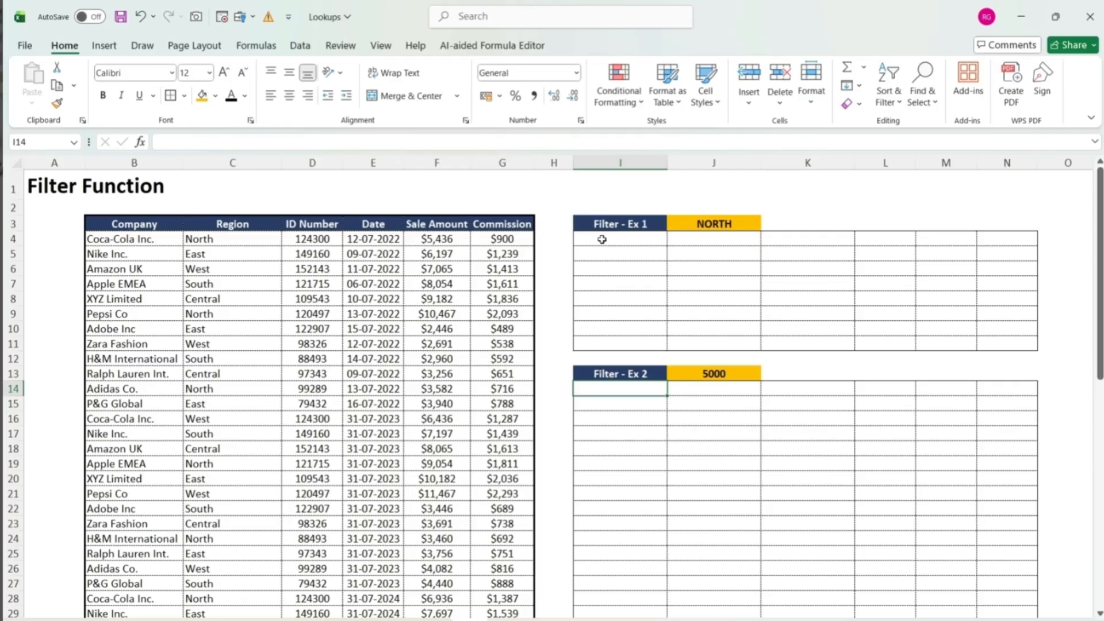
- Start a FILTER formula in I4 under Filter - Ex 1 with the data range B4:G39 as the array
click(650, 247)
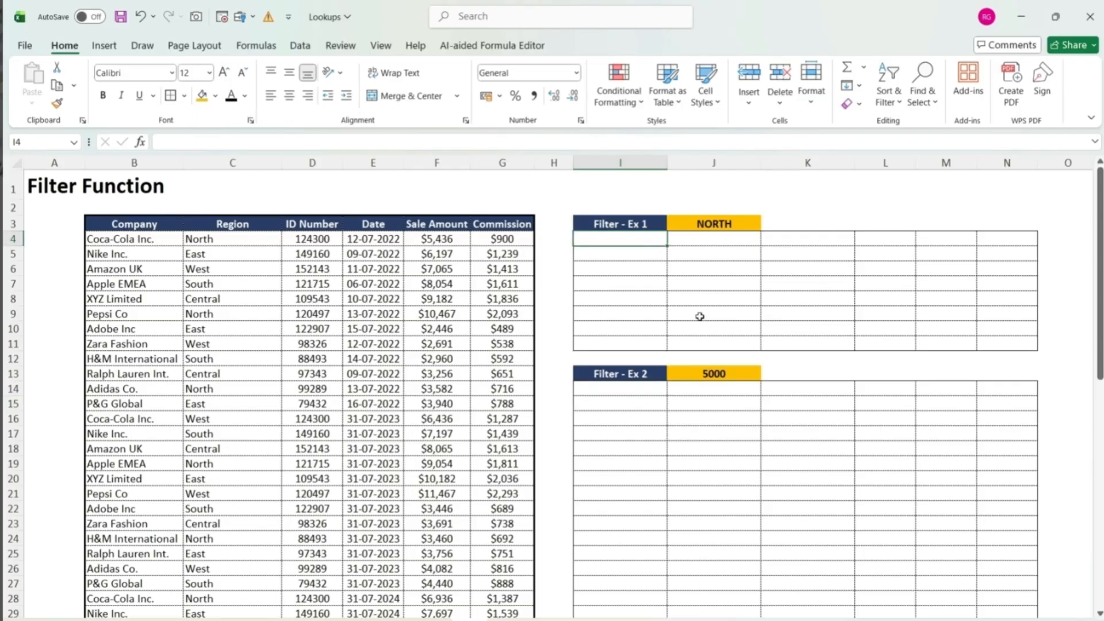
text(=f)
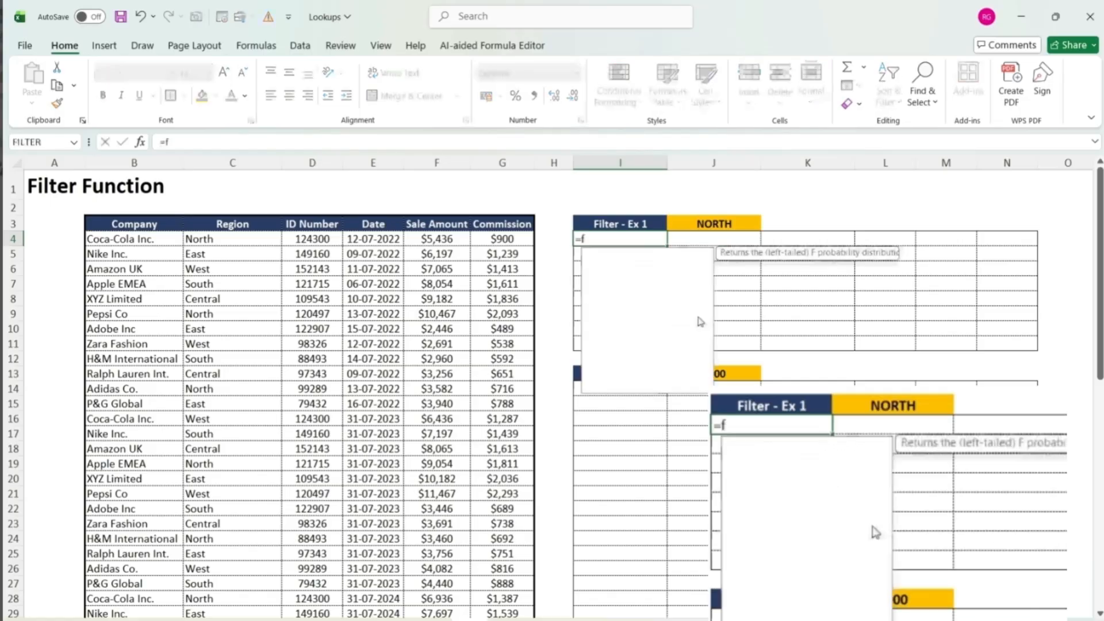
text(ilter()
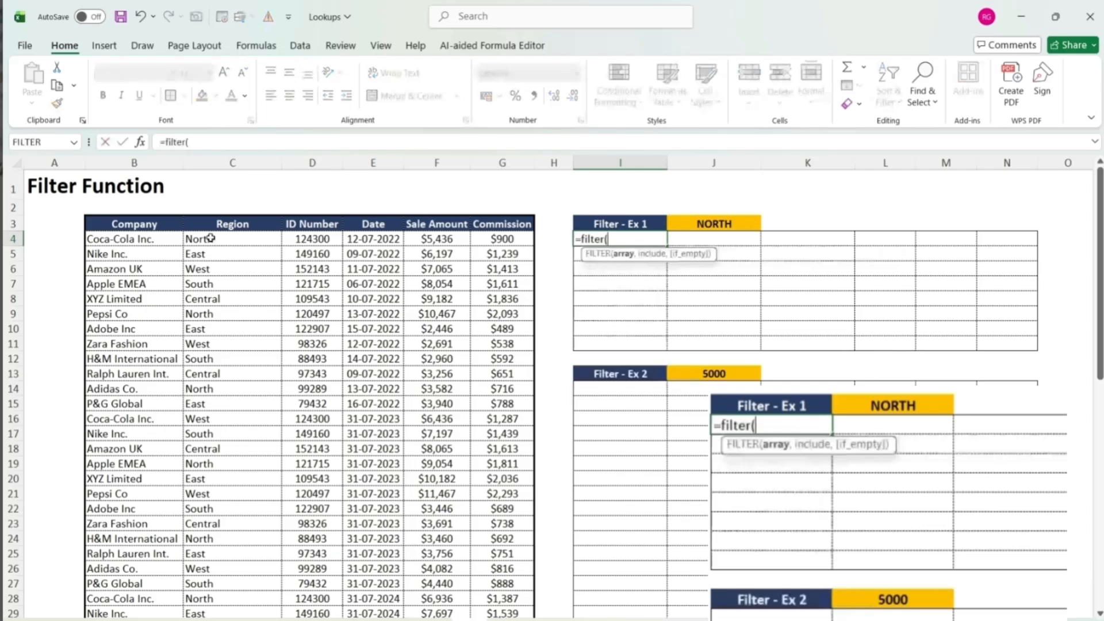
click(151, 225)
click(144, 239)
key(ctrl+shift+Down)
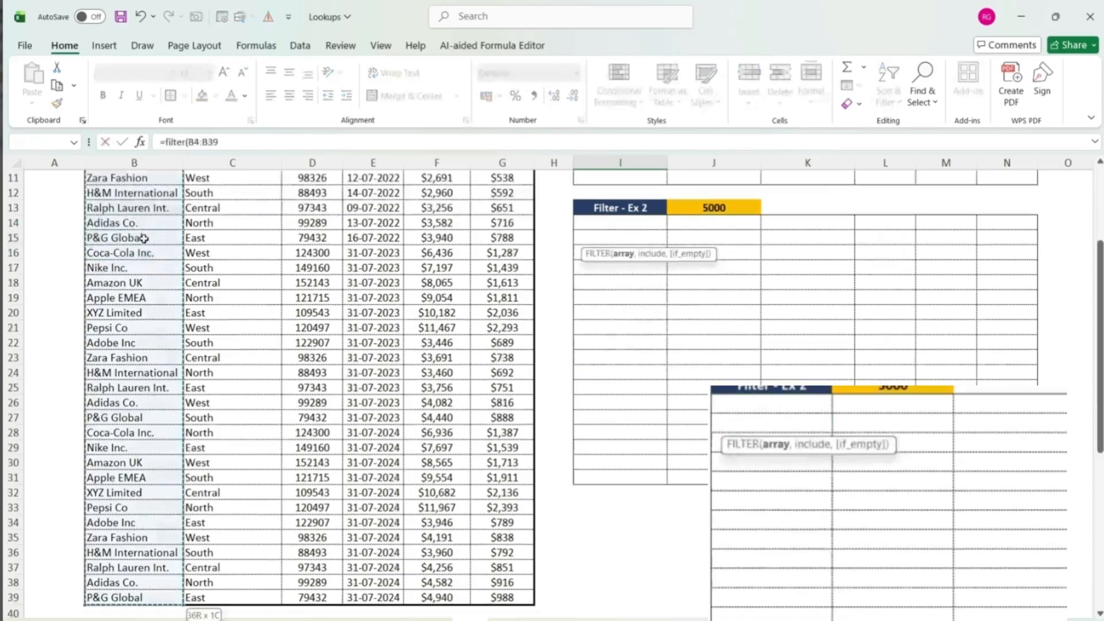
key(shift+Right)
key(shift+Right)
key(shift+Right)
key(shift+Right)
key(shift+Right)
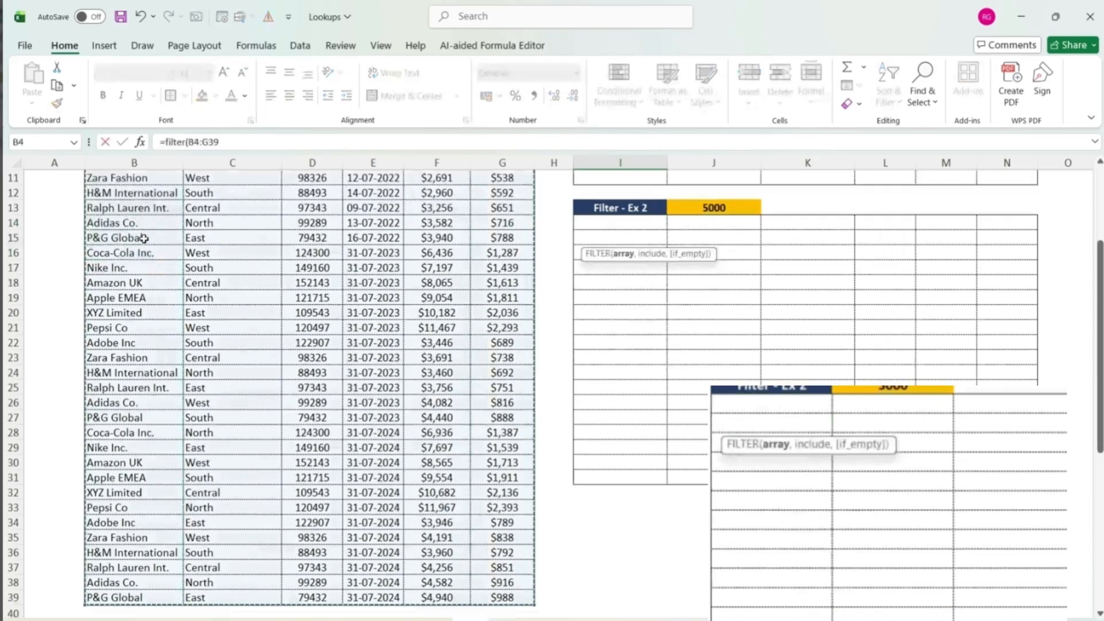
text(,)
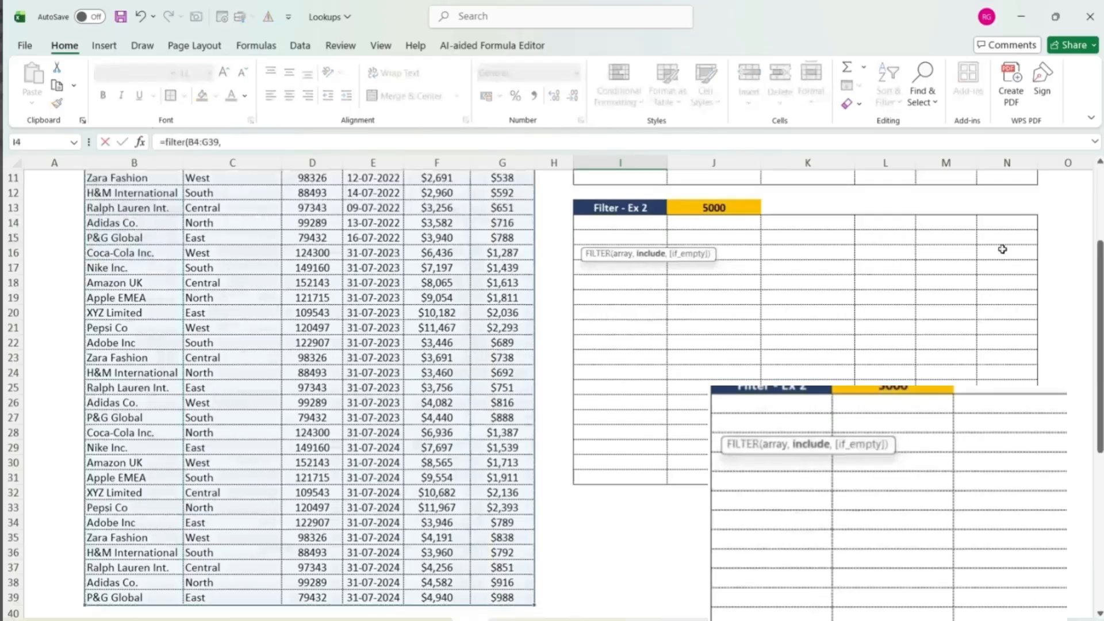
- Complete the FILTER formula in I4 with the include condition C4:C39=J3 so it returns rows matching the region in J3
drag(1100, 409, 1099, 336)
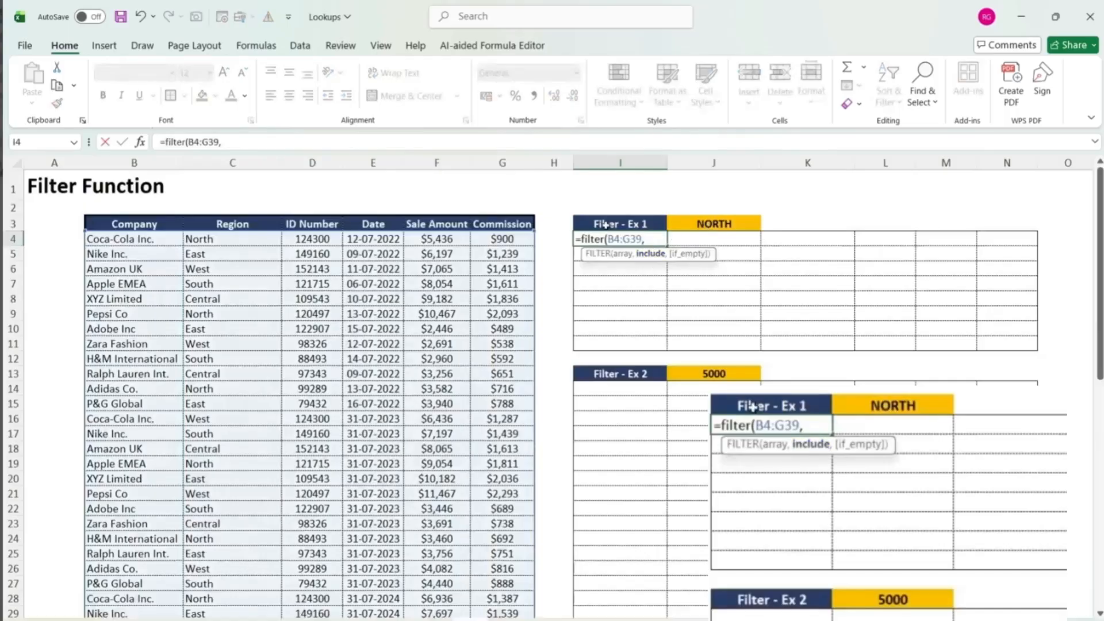
click(255, 242)
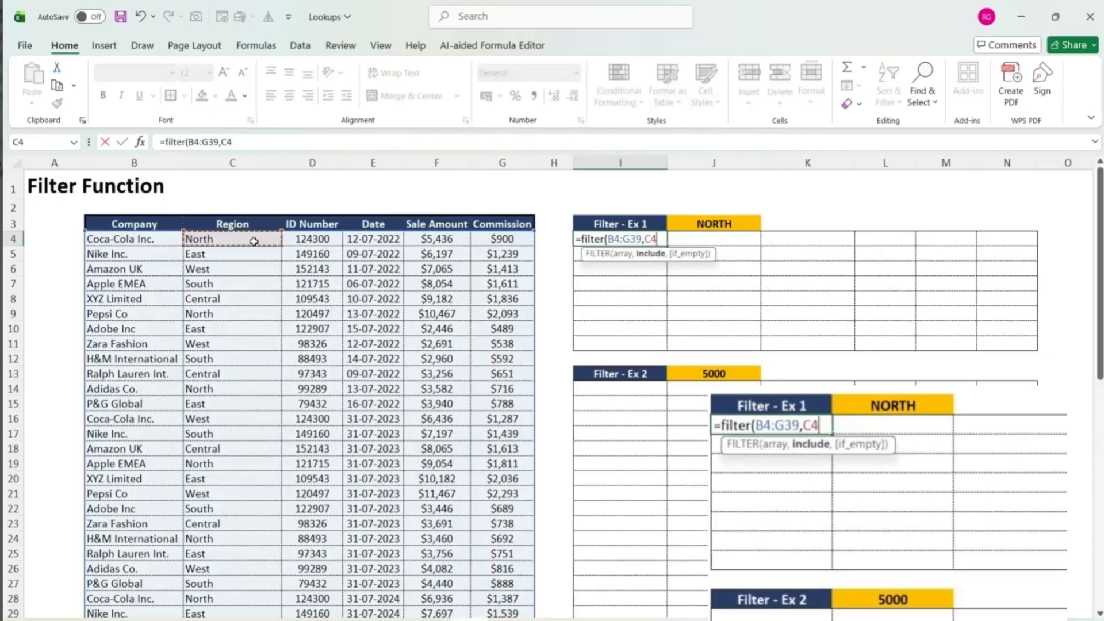
key(ctrl+shift+Down)
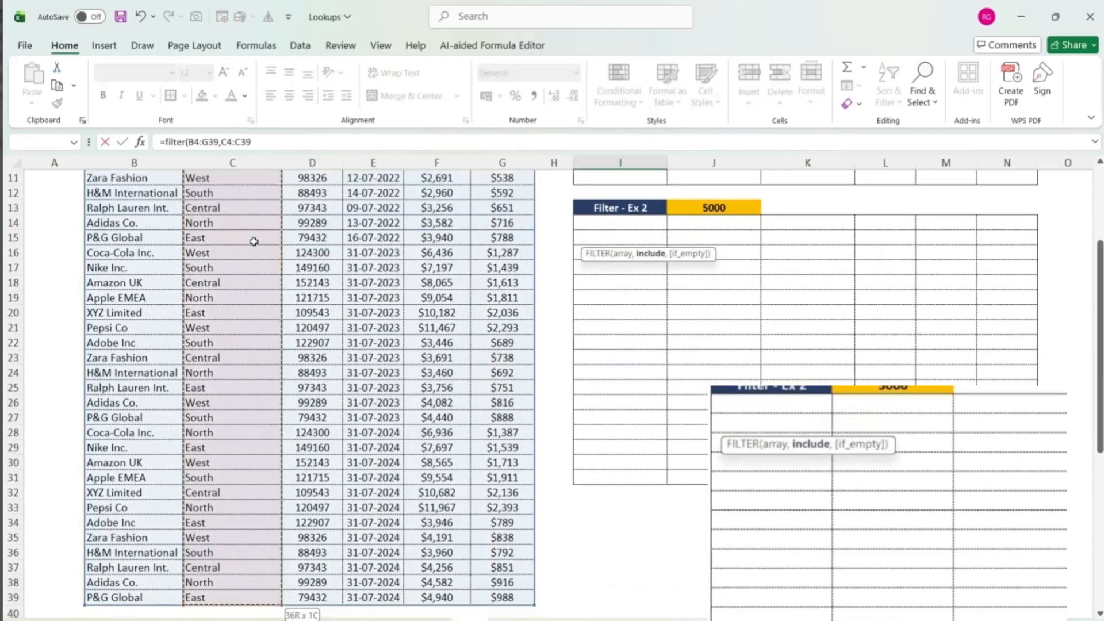
text(=)
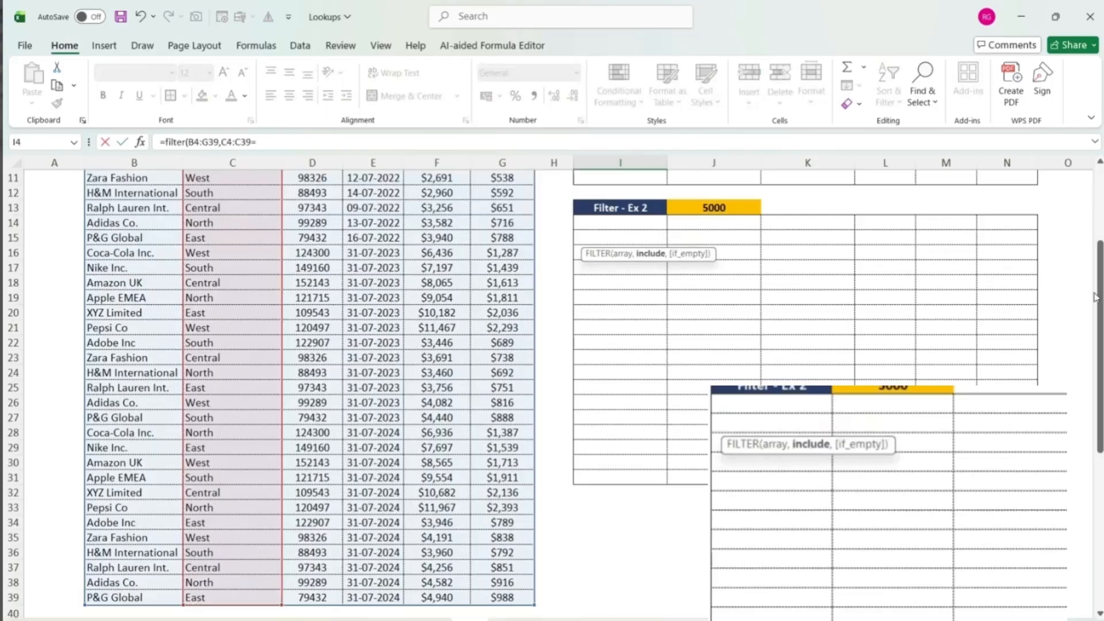
drag(1099, 296, 1085, 185)
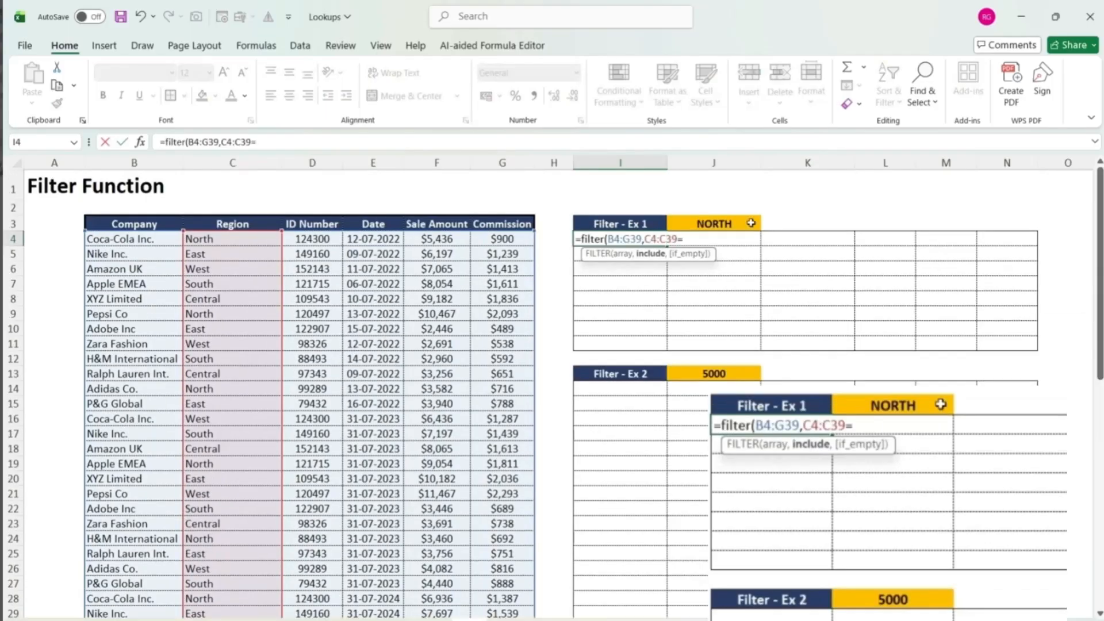
click(748, 223)
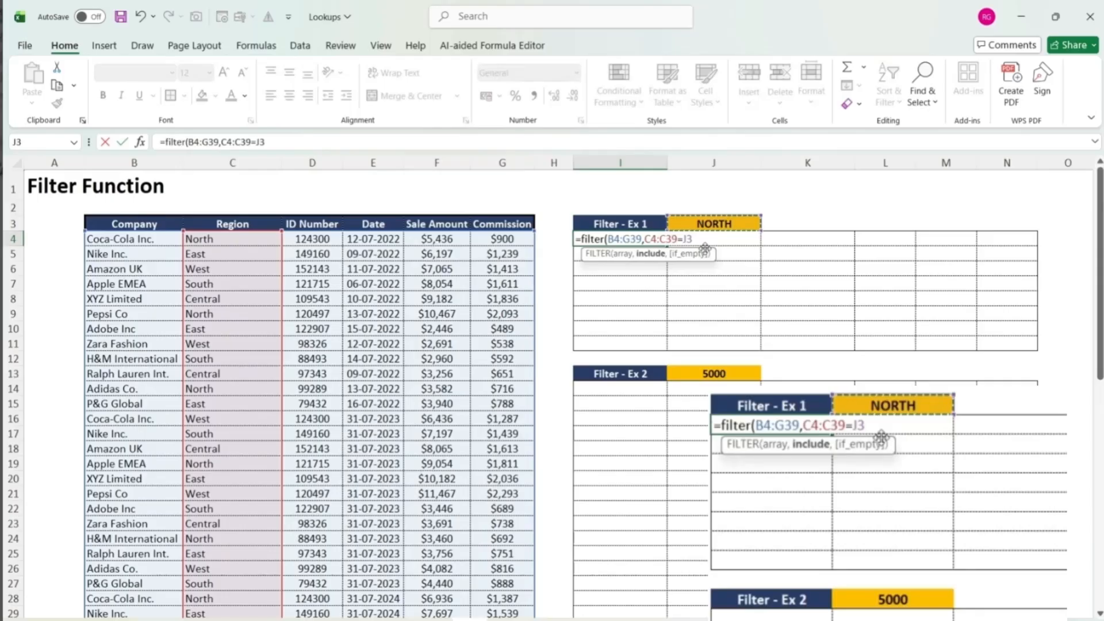
text())
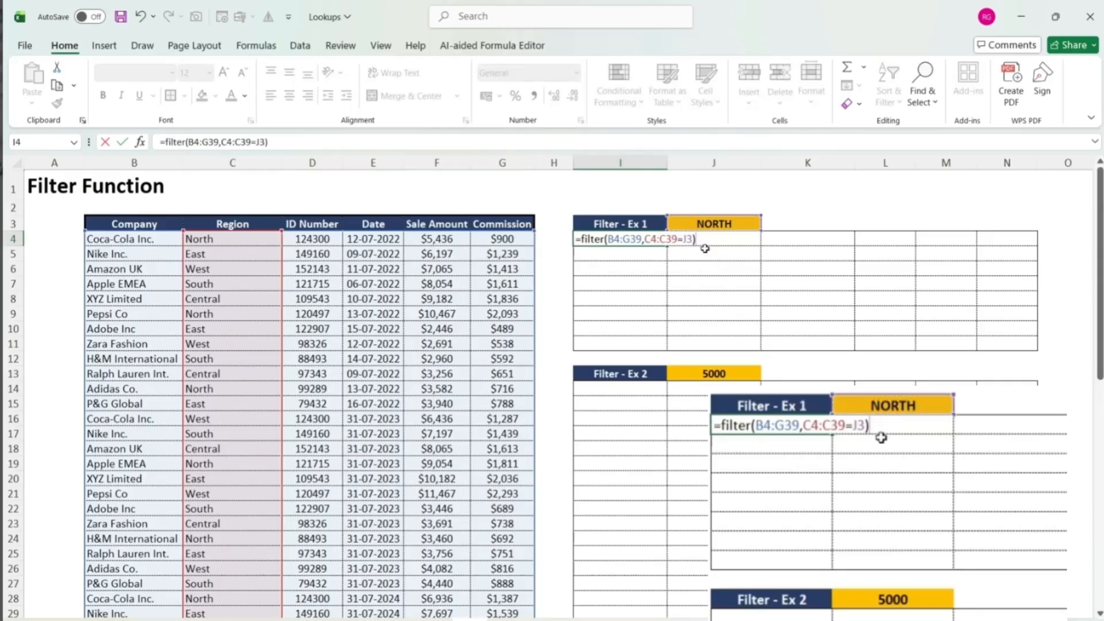
key(Return)
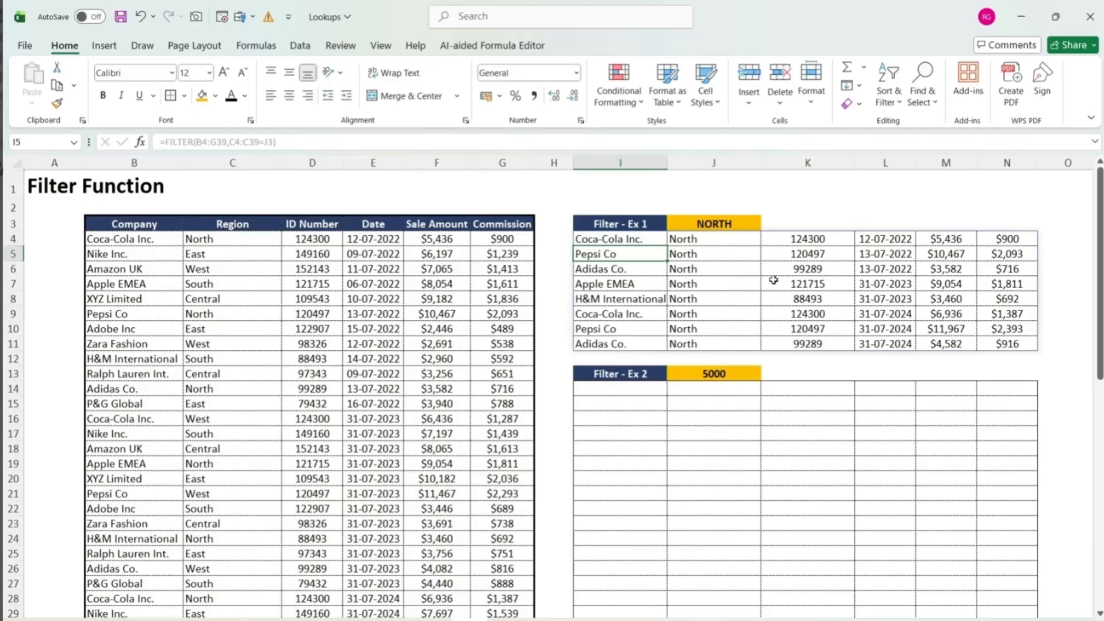
- Change the Filter - Ex 1 region criterion in J3 to East
click(715, 222)
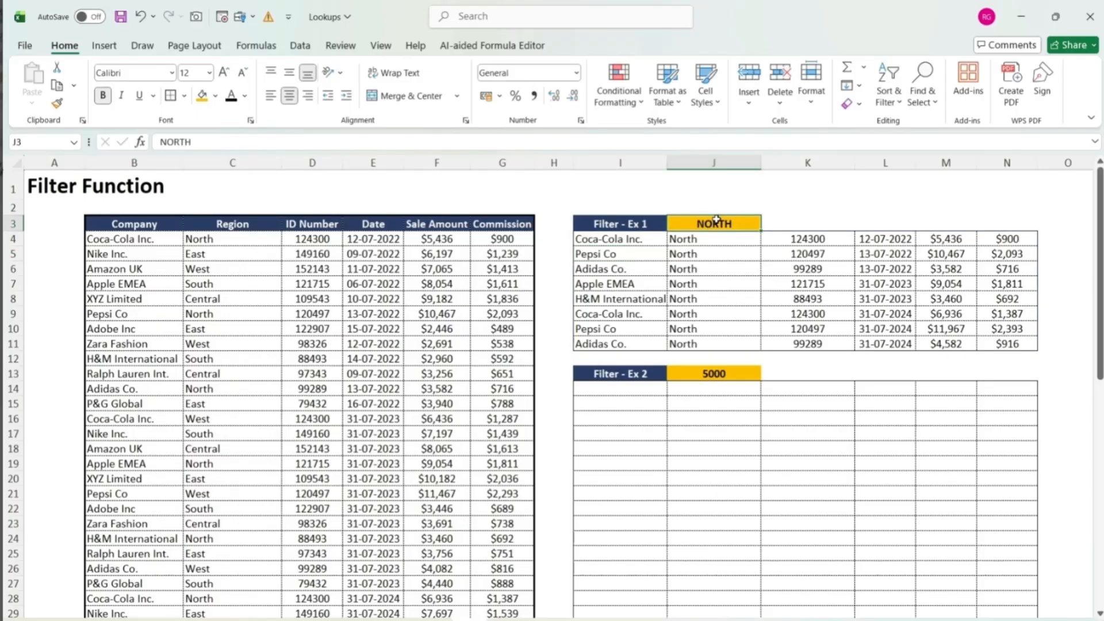
key(shift+Down)
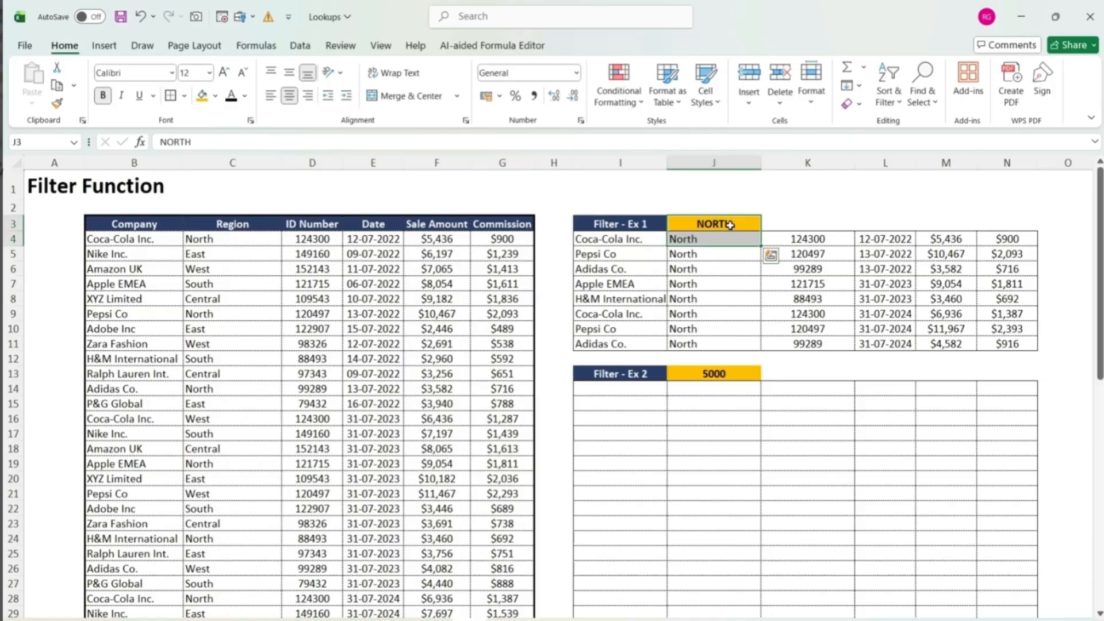
double_click(730, 223)
text(Eas)
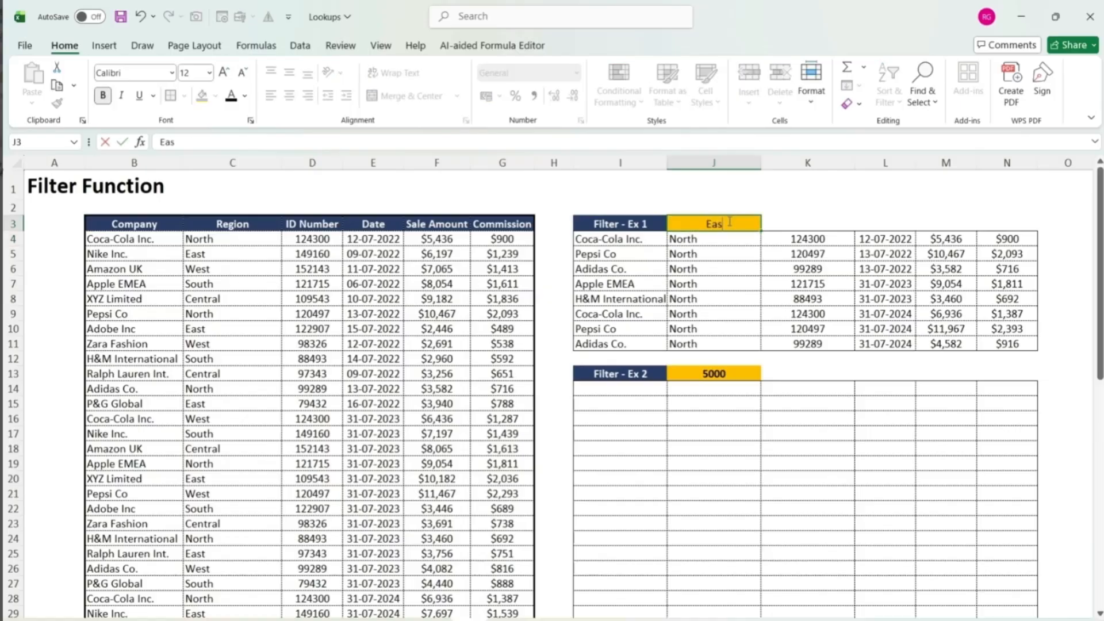
text(t)
key(Return)
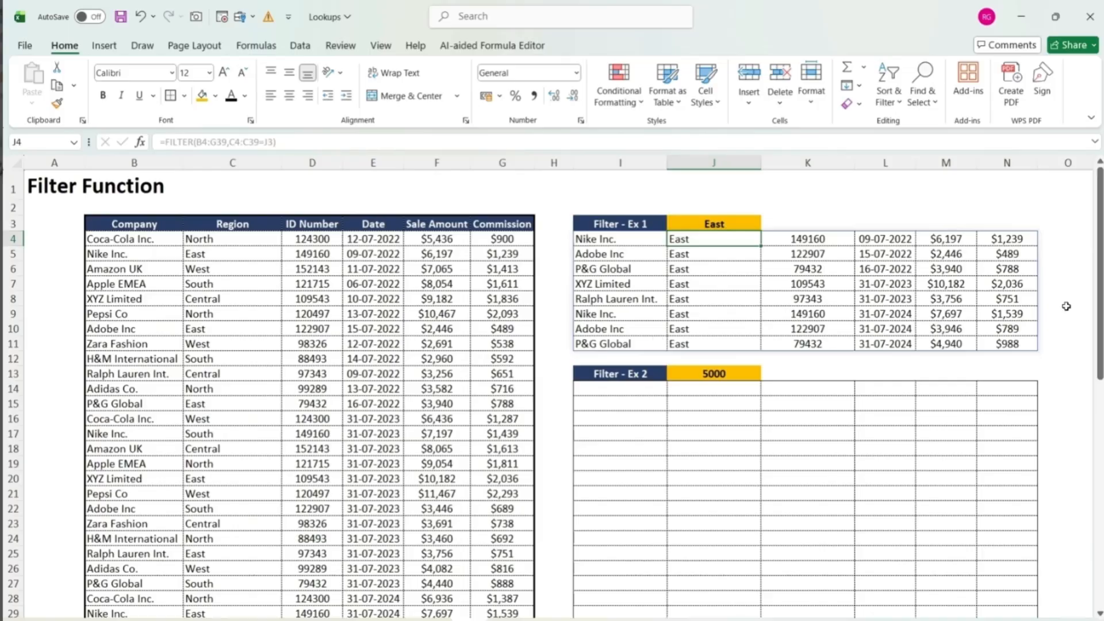
- Start a FILTER formula in I14 under Filter - Ex 2 with the data range B4:G39 as the array
drag(1100, 315, 1101, 368)
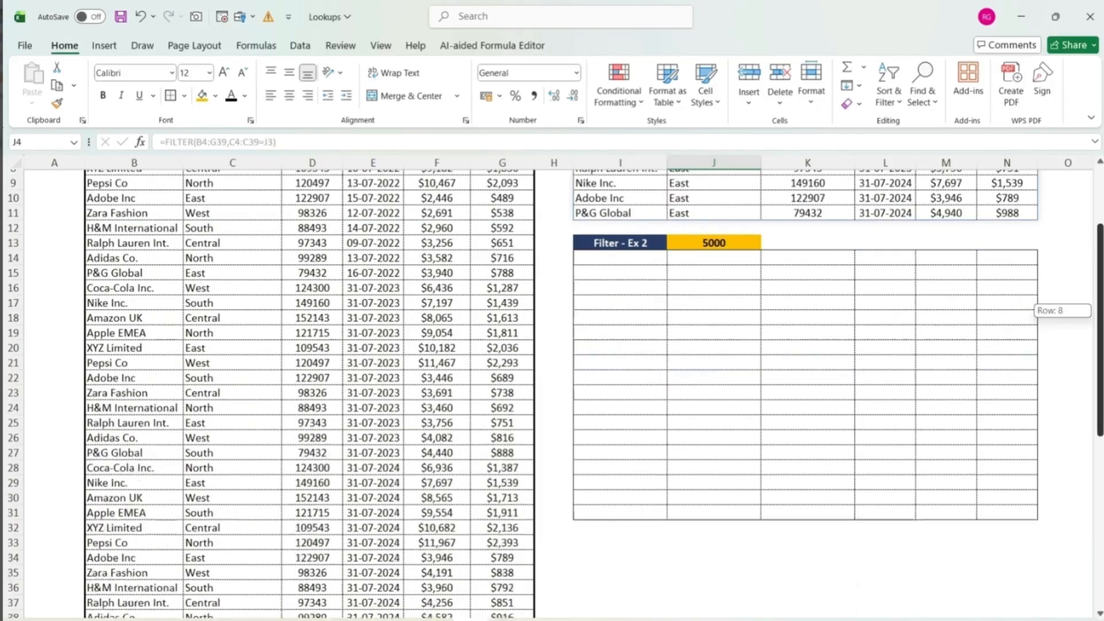
drag(1100, 331, 1101, 281)
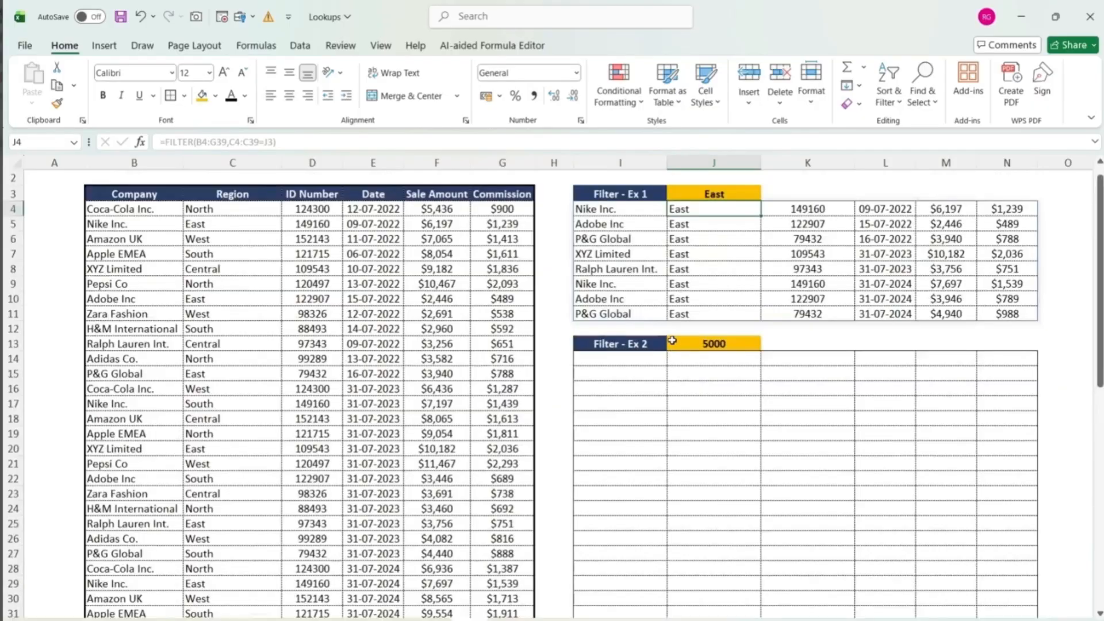
click(632, 363)
text(=f)
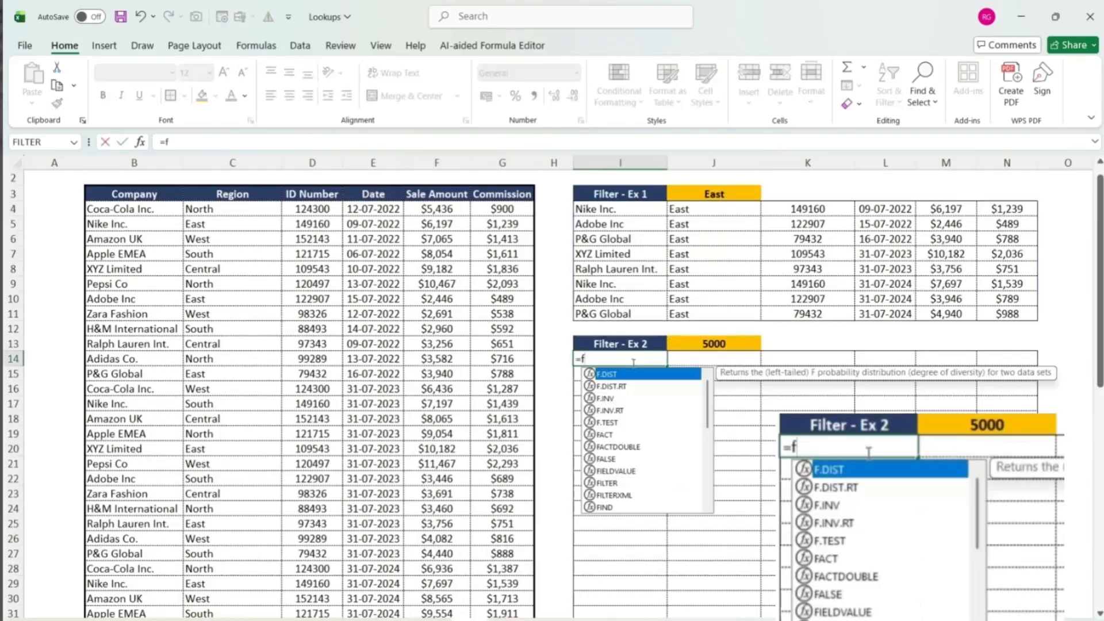
text(ilter)
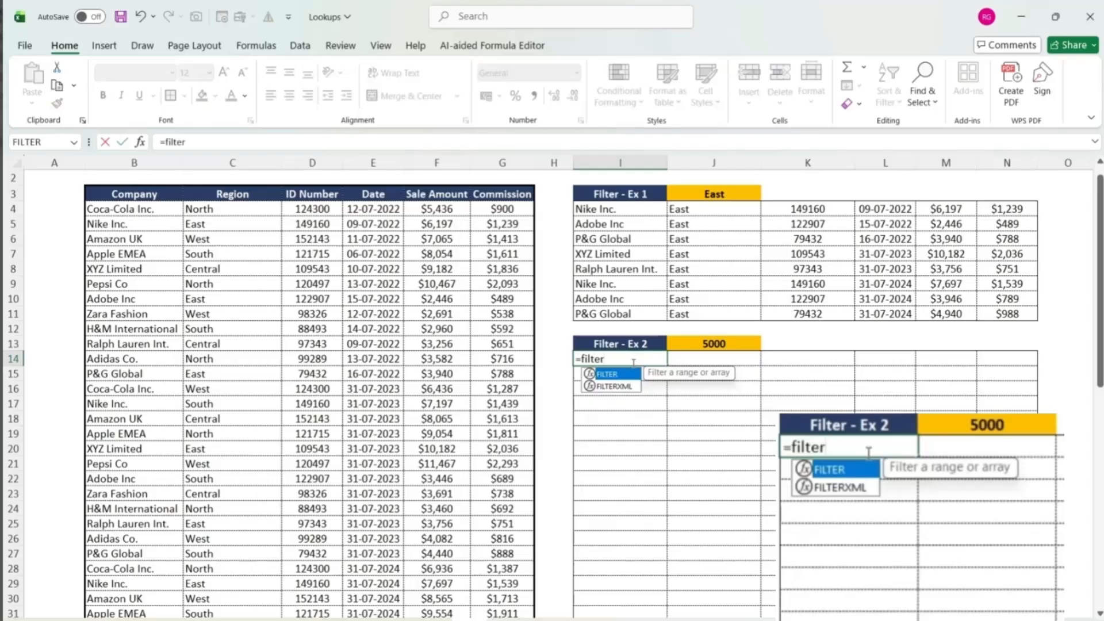
text(()
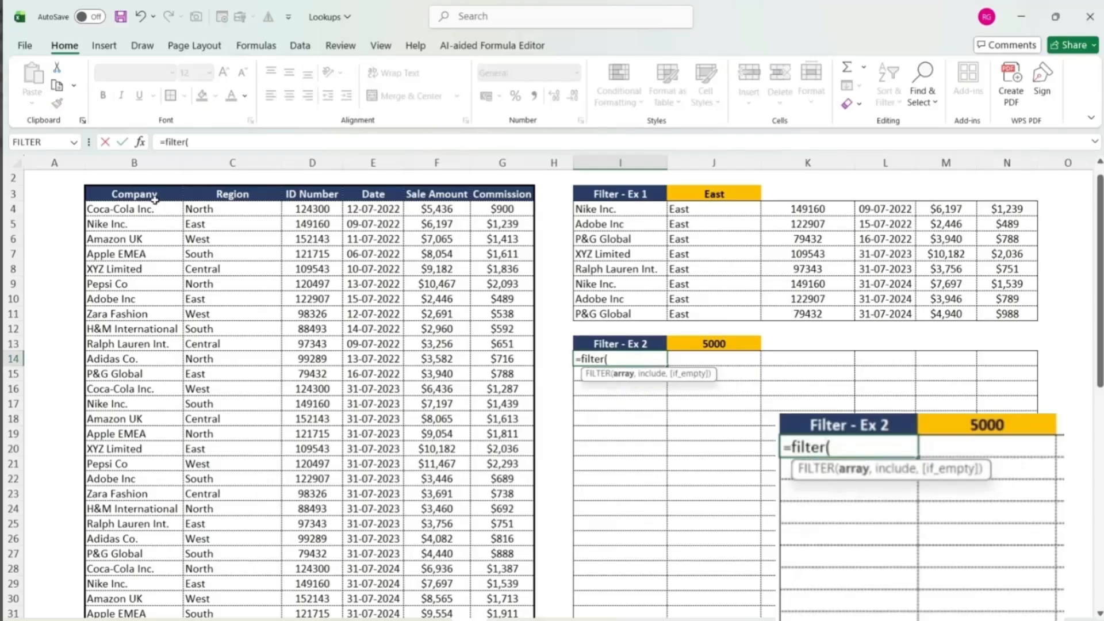
click(146, 209)
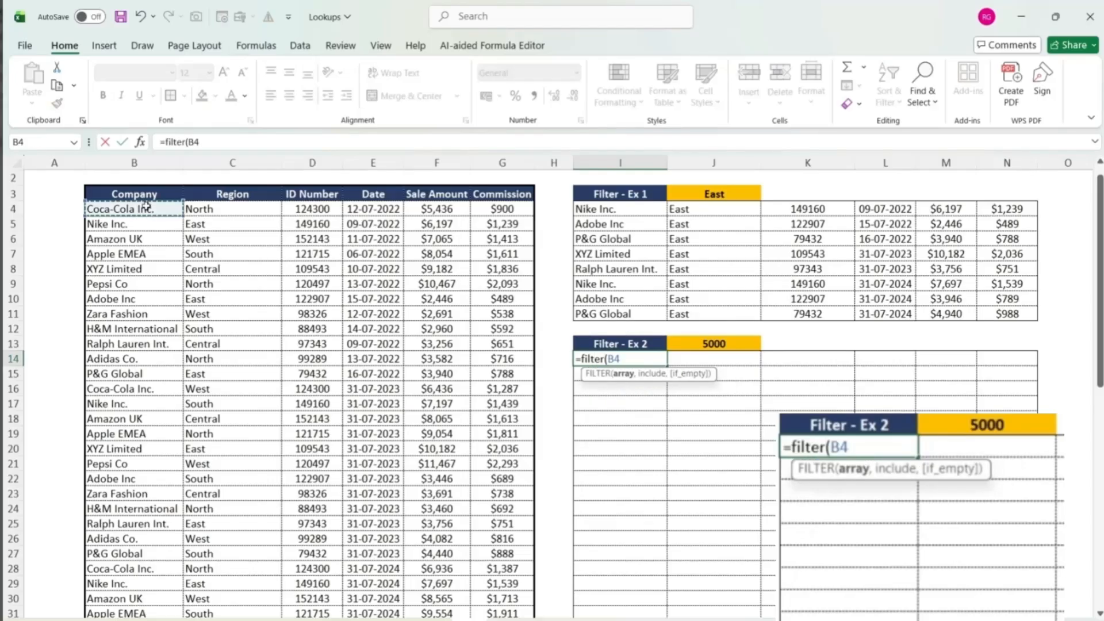
drag(146, 208, 147, 206)
scroll(147, 206, down, 2)
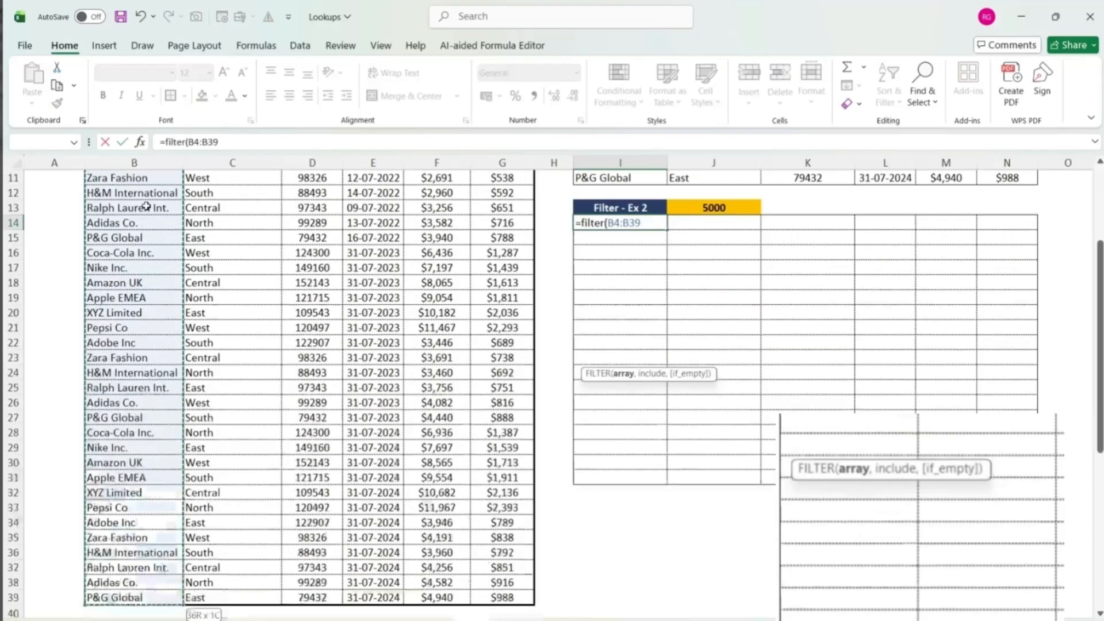
key(shift+Right)
key(shift+Right)
key(shift+Right)
key(shift+Right)
key(shift+Right)
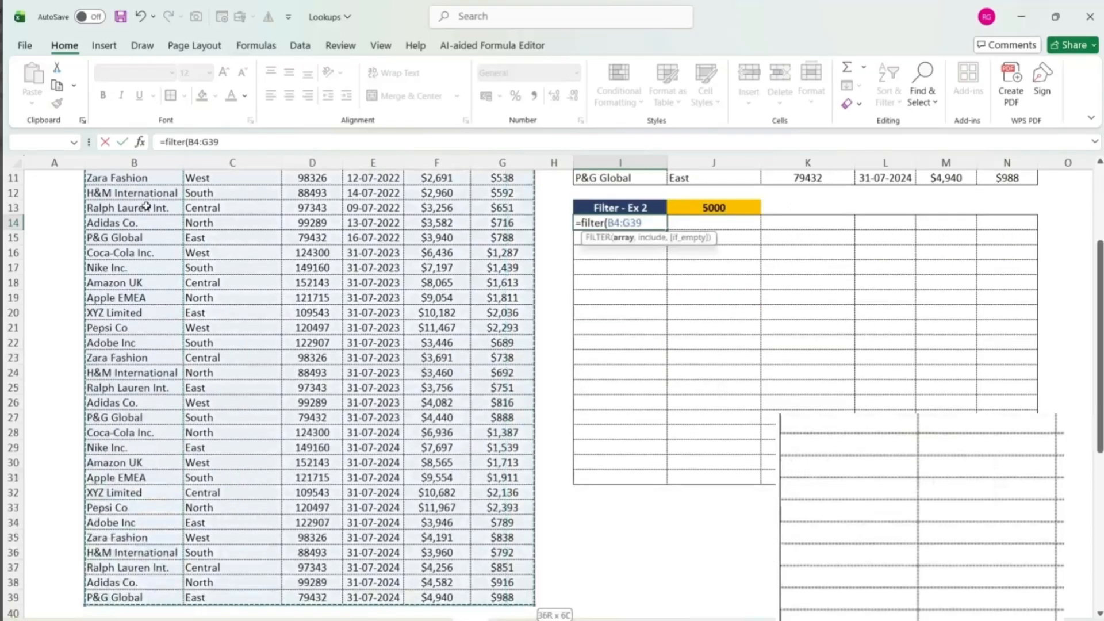
text(,)
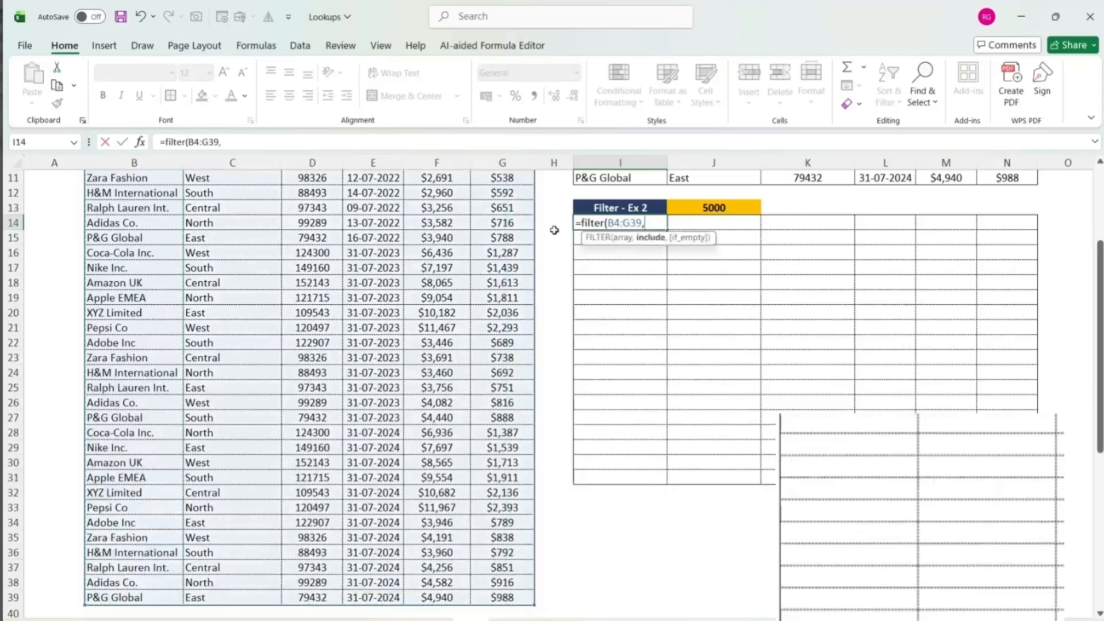
- Complete the FILTER formula in I14 with the include condition F4:F39>J13 to return sale amounts above the threshold
click(439, 226)
key(ctrl+Up)
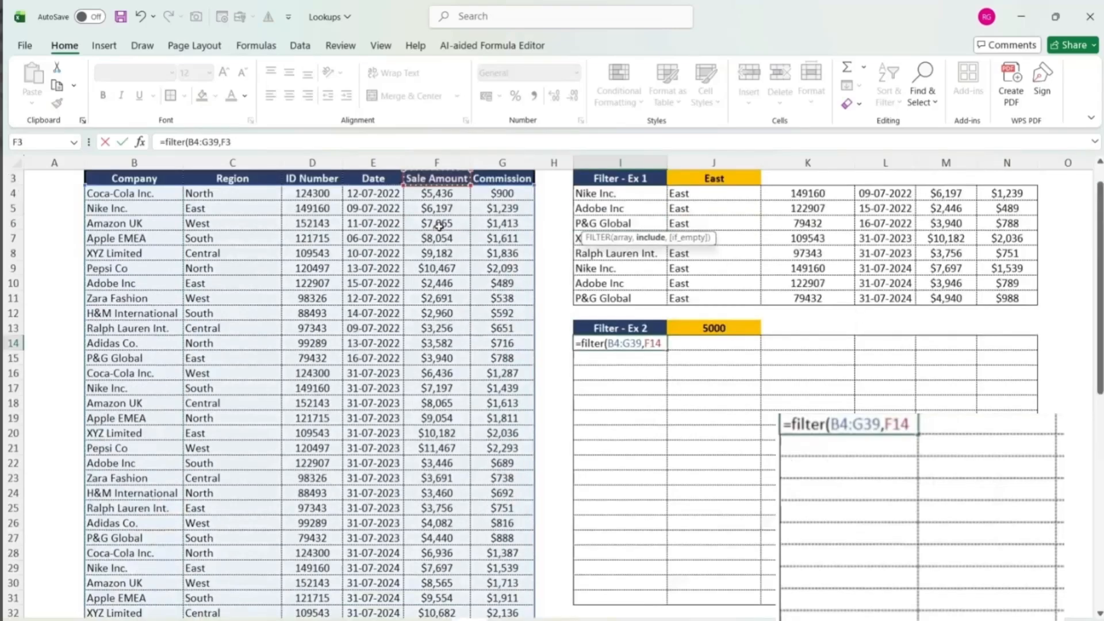
key(Down)
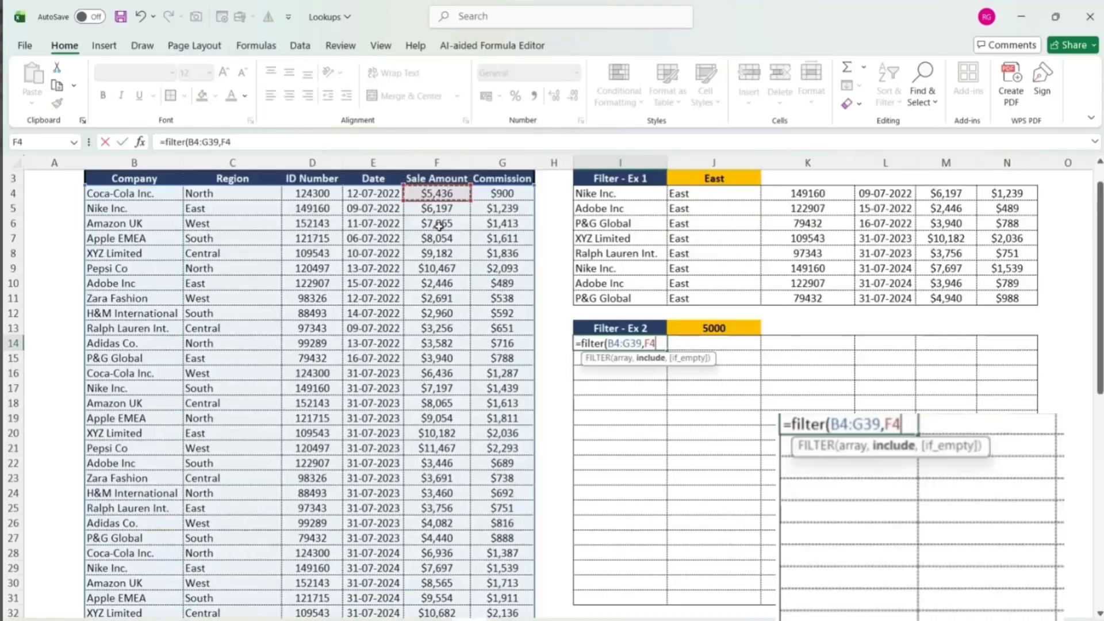
key(ctrl+shift+Down)
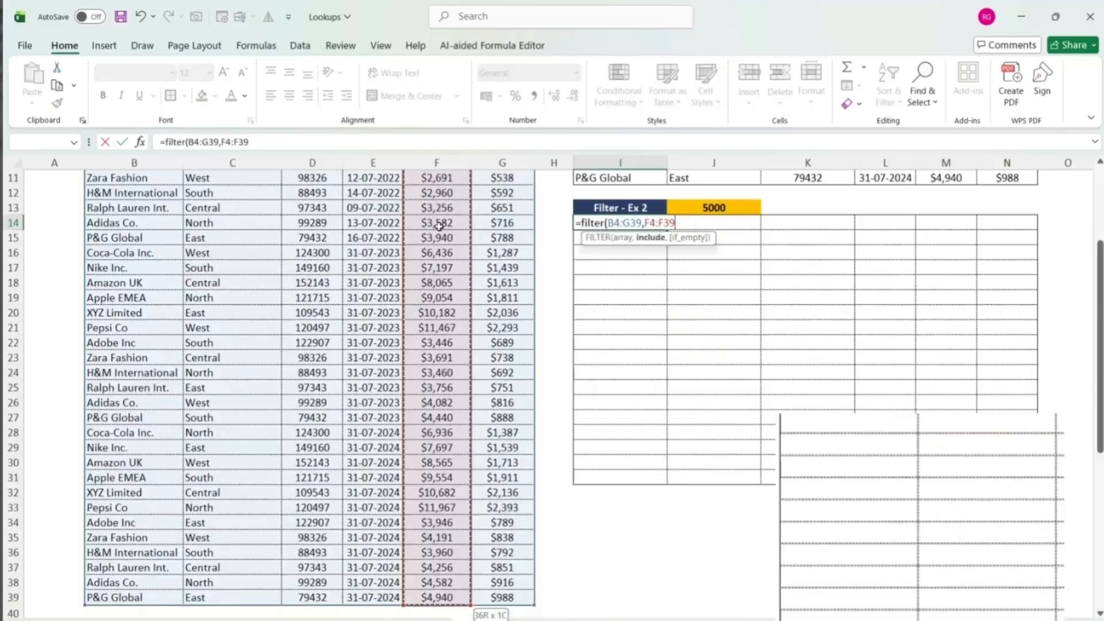
text(>)
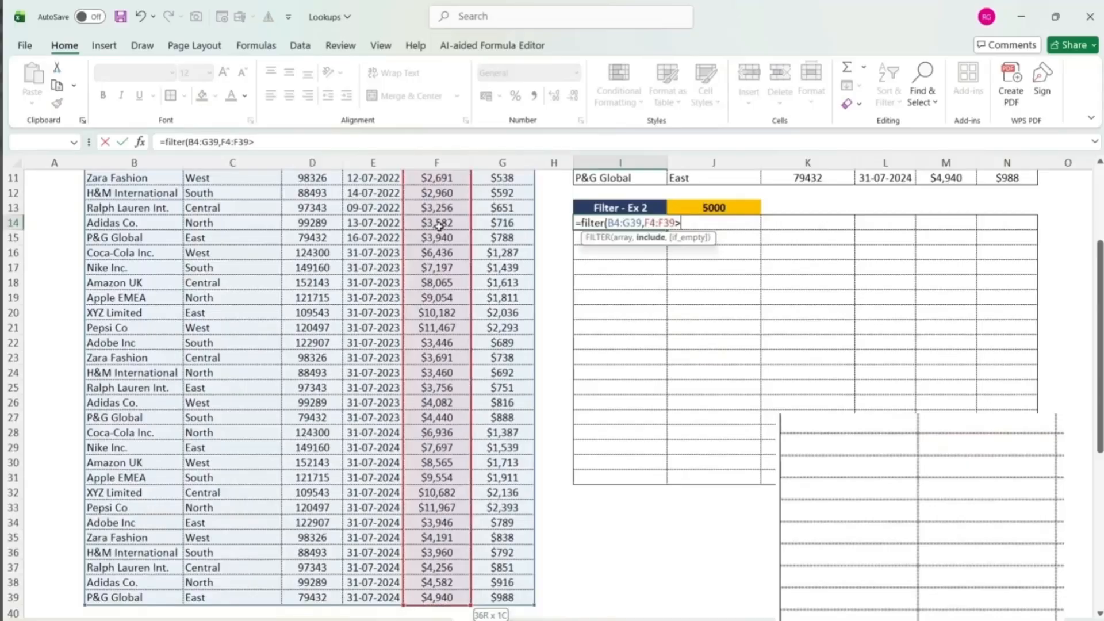
click(703, 208)
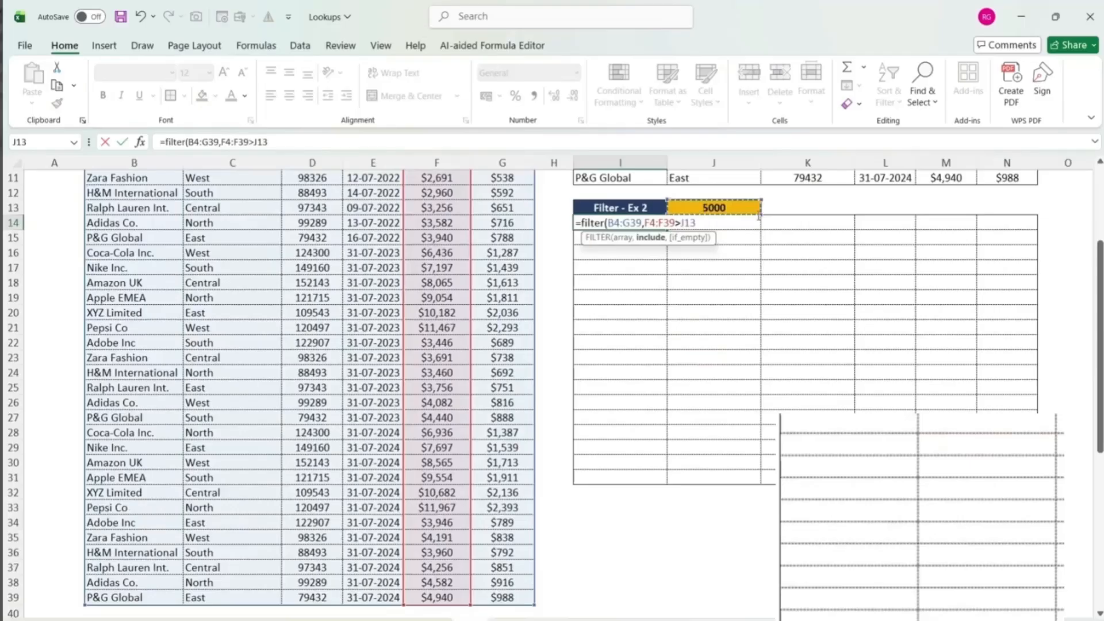
text())
key(Return)
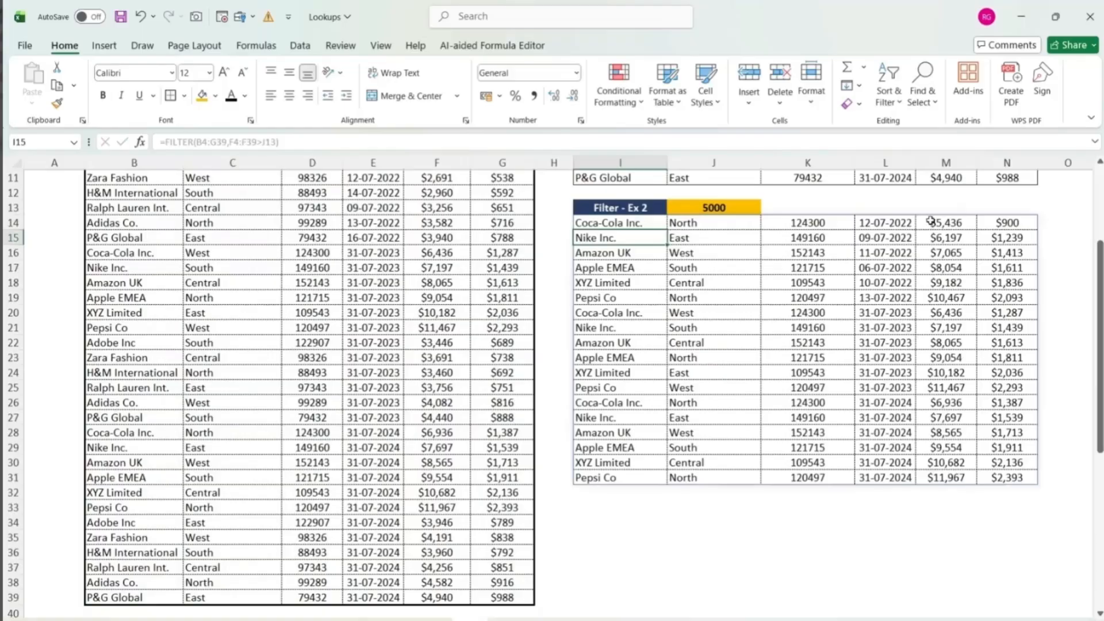
- Edit the FILTER formula in I14 to use F4:F39<J13, returning sale amounts below the threshold
click(642, 219)
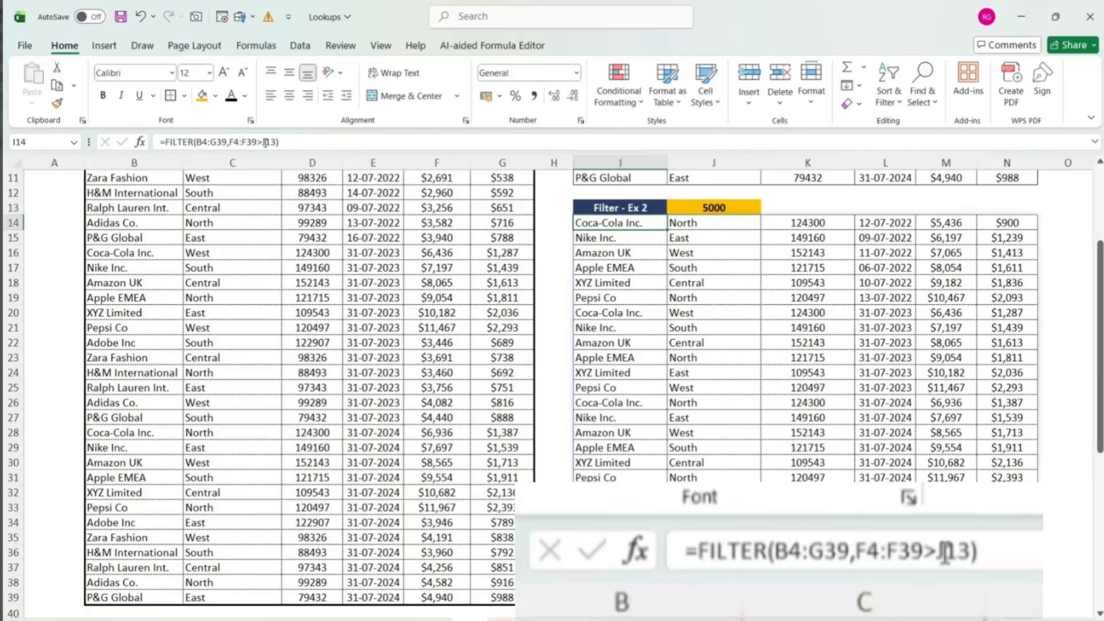
double_click(267, 142)
click(260, 142)
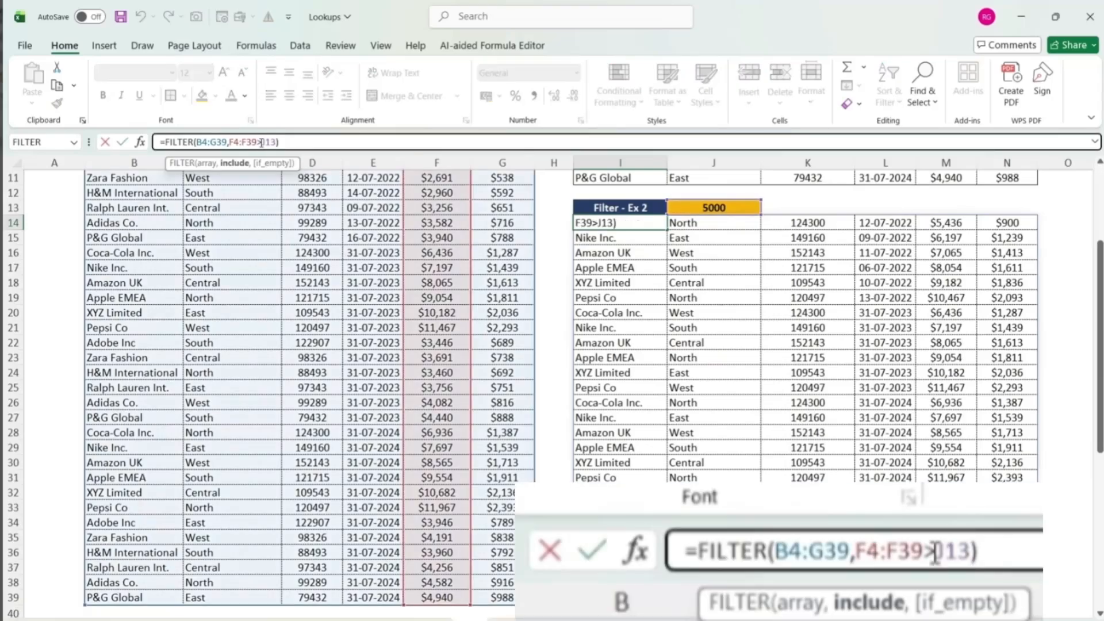
text(<)
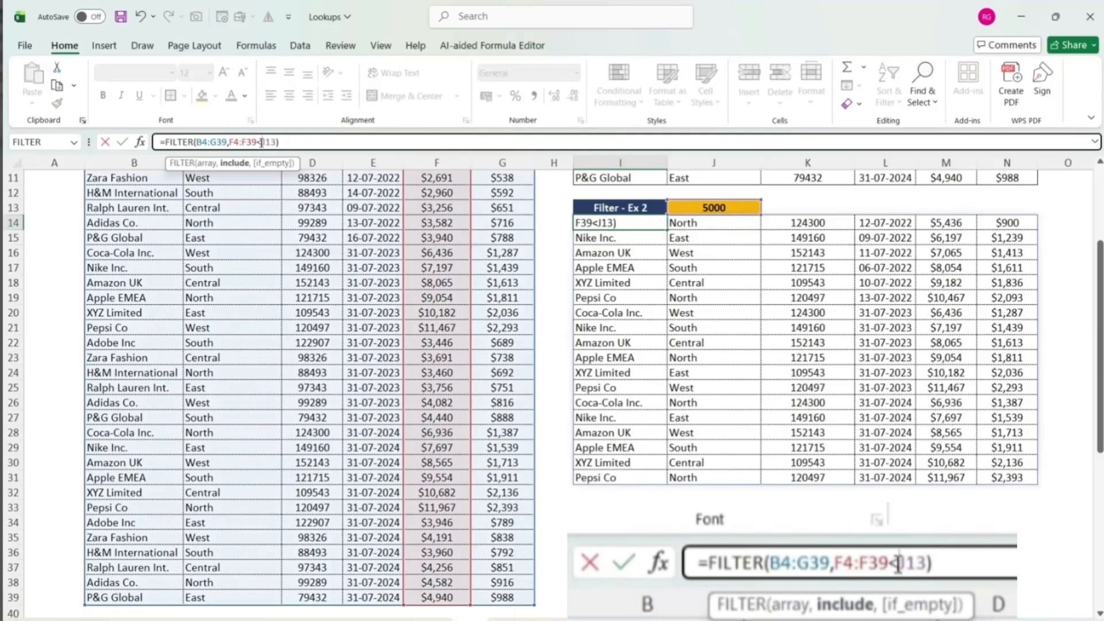
key(Return)
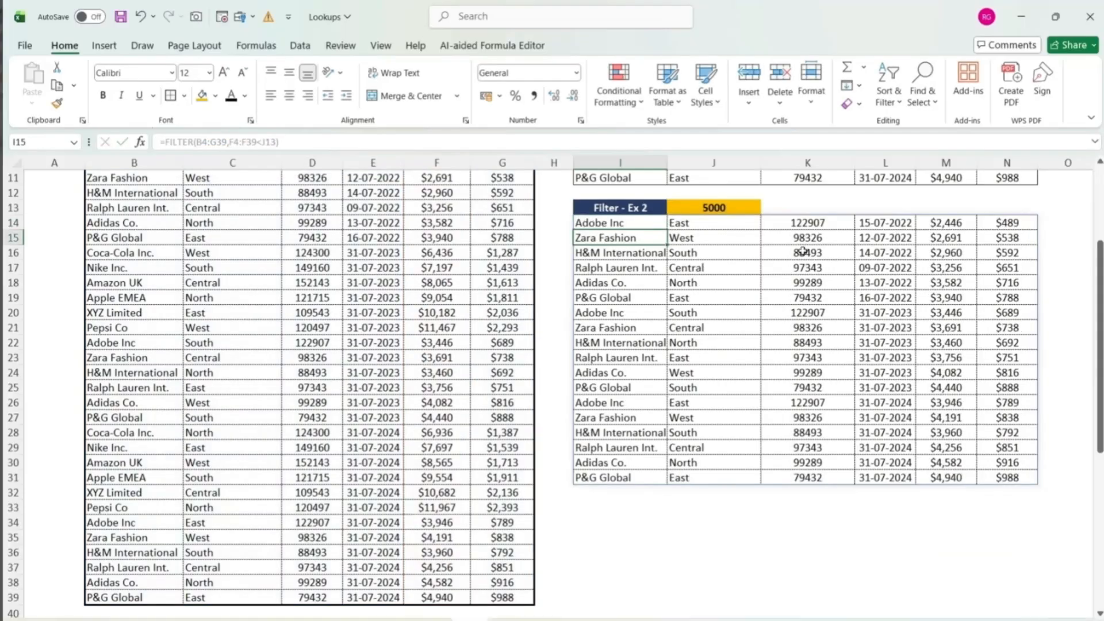